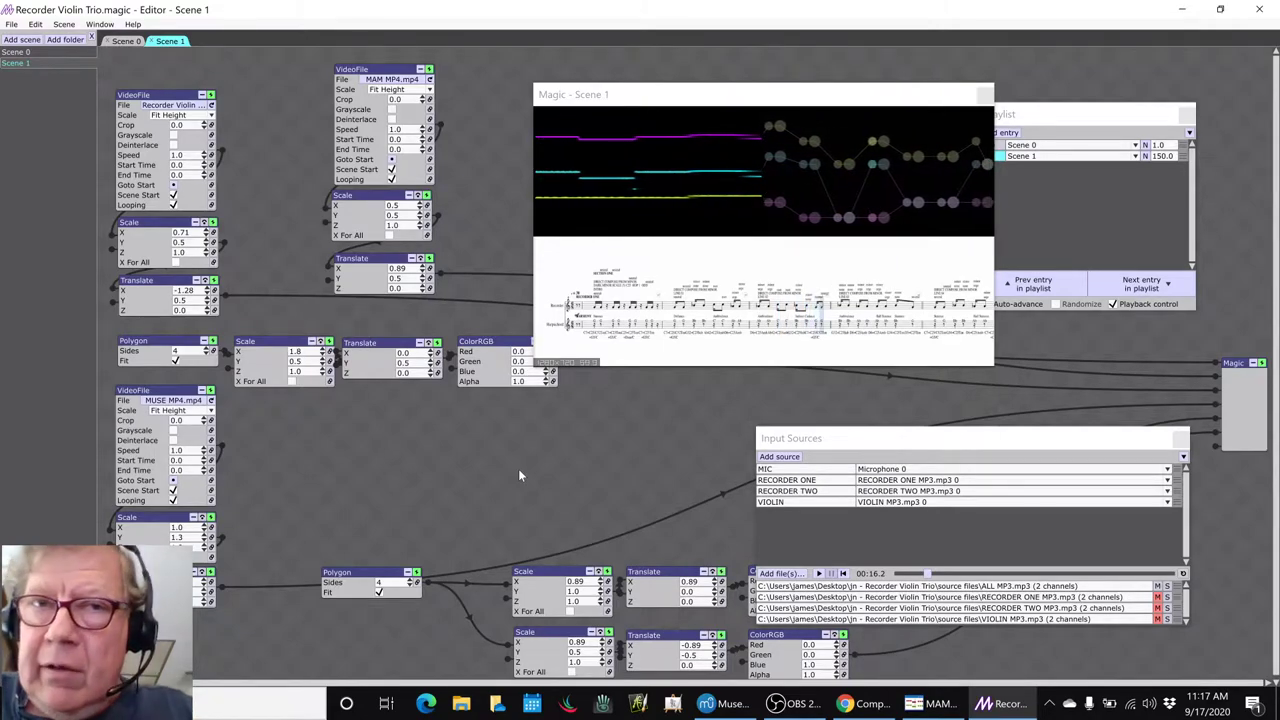
# Step: Check the OBS Studio stream window, minimize it, and bring the Google Sheets notes forward
pyautogui.hotkey('alt', 'Tab')
pyautogui.press('Tab')
pyautogui.press('Tab')
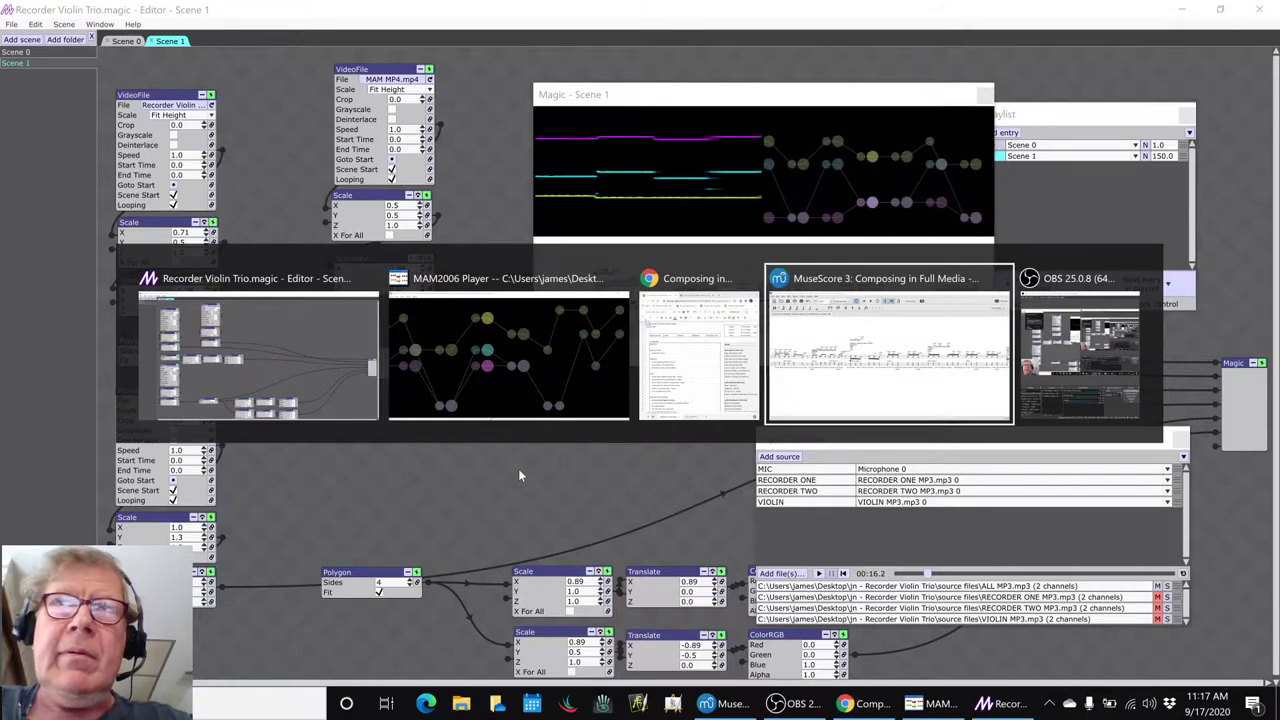
pyautogui.press('Tab')
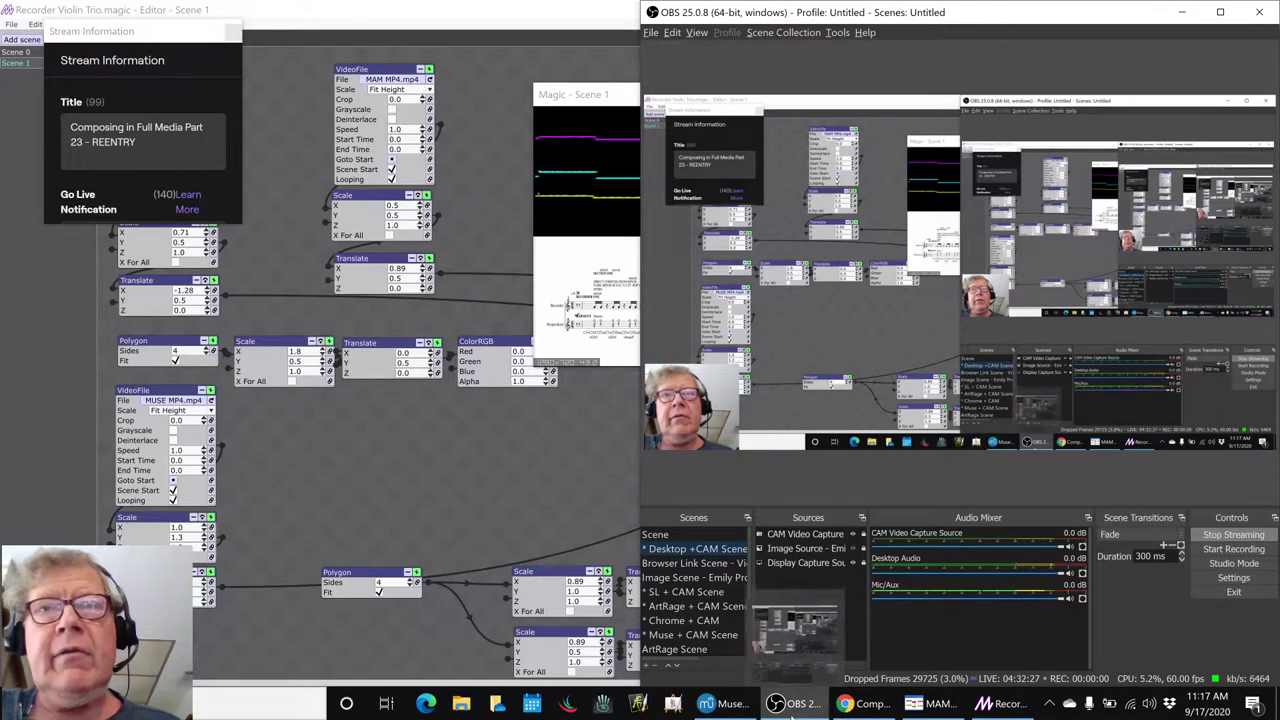
pyautogui.click(790, 704)
pyautogui.hotkey('alt', 'Tab')
pyautogui.hotkey('alt', 'Tab')
pyautogui.hotkey('alt', 'Tab')
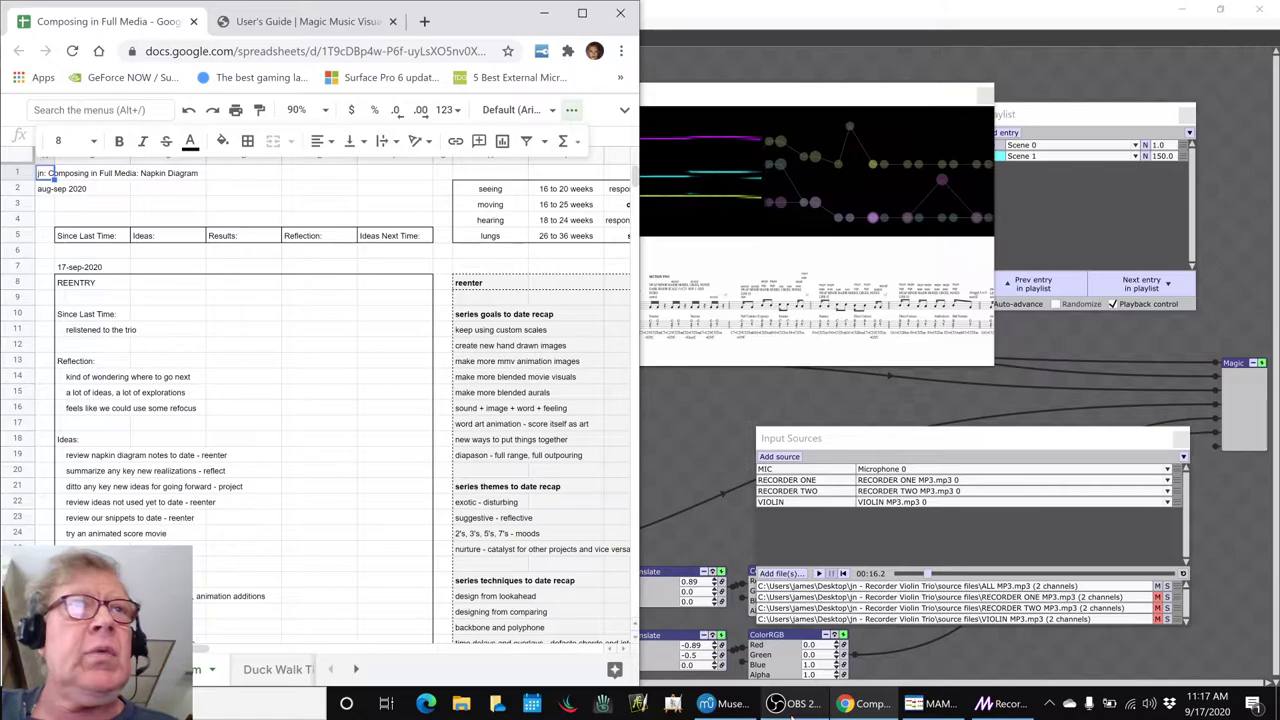
pyautogui.click(84, 458)
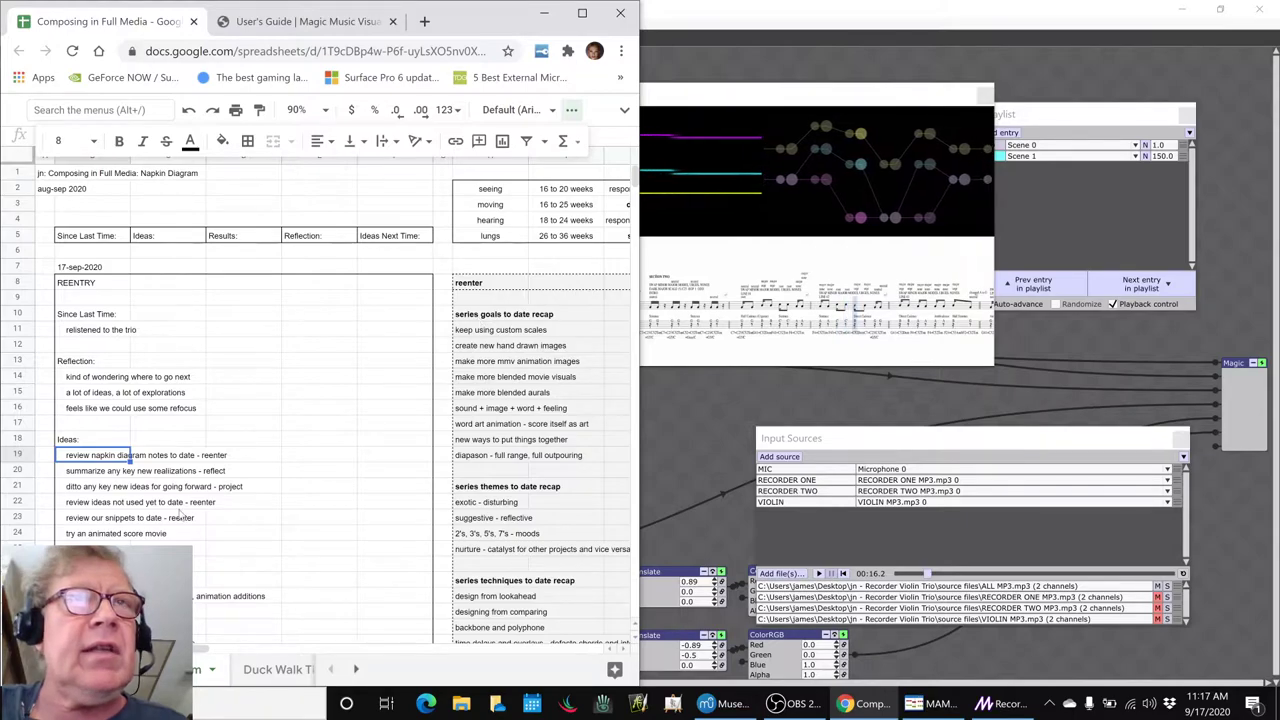
pyautogui.click(463, 318)
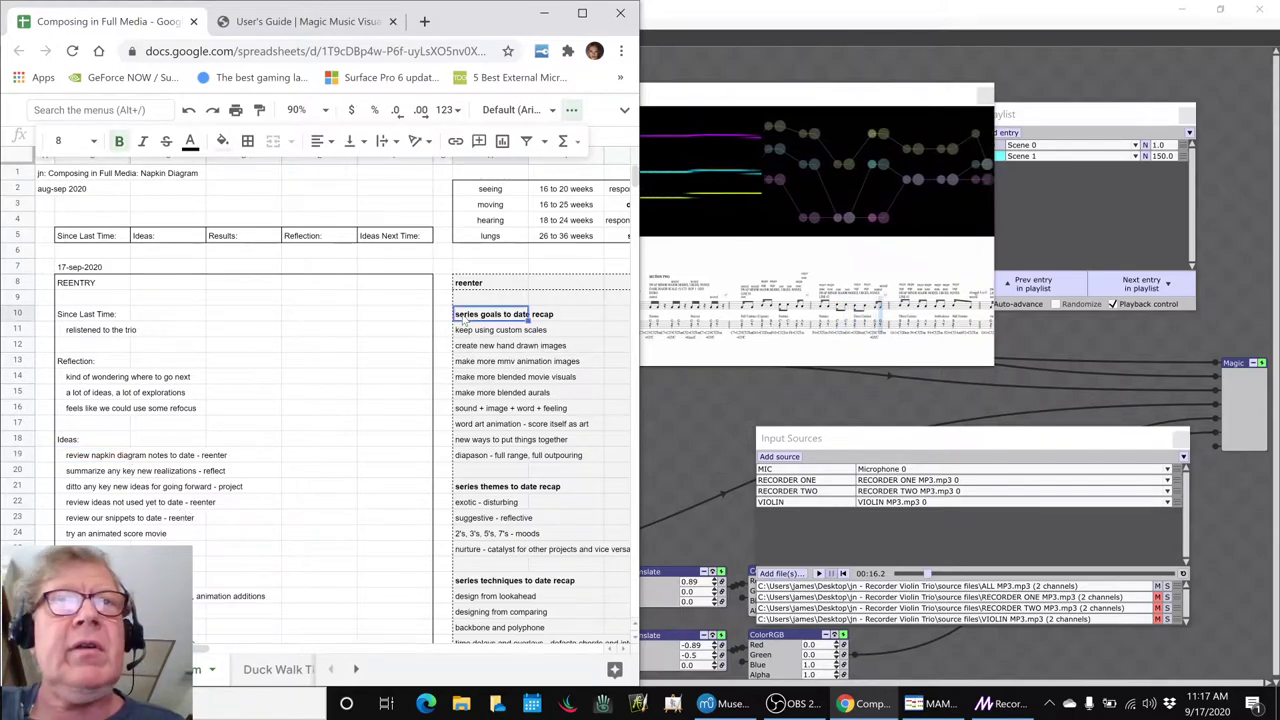
pyautogui.click(481, 488)
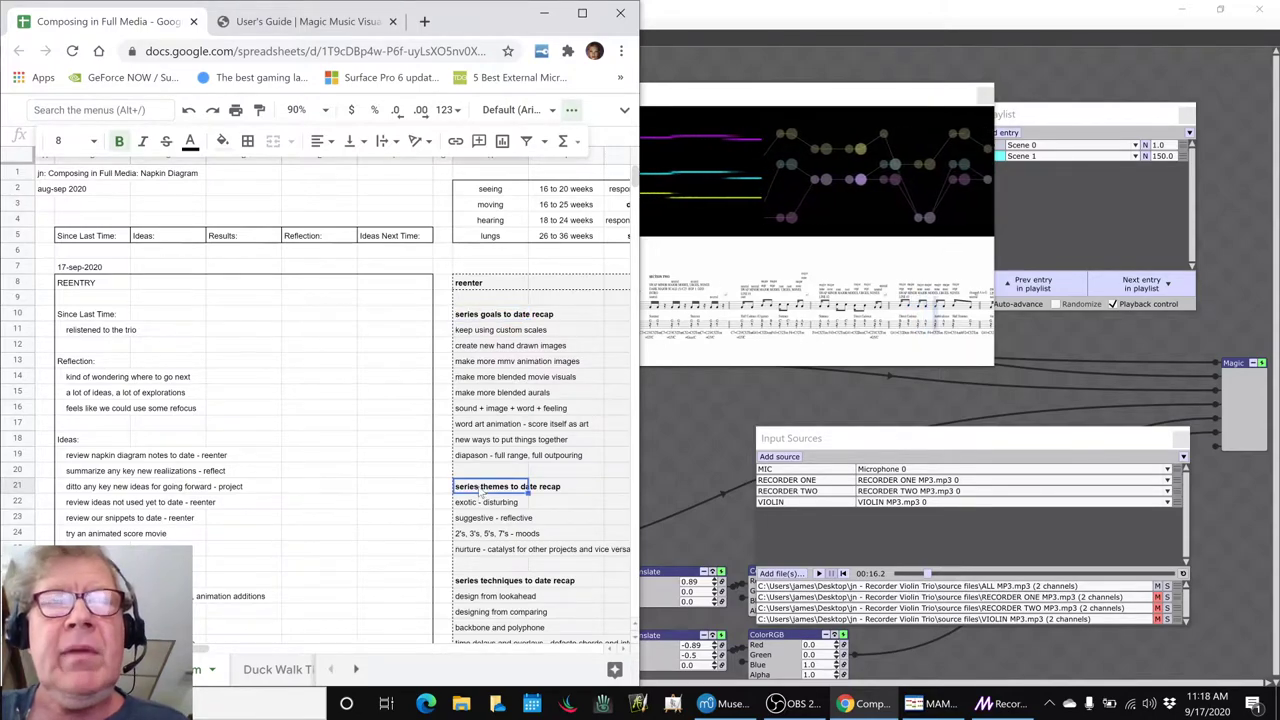
pyautogui.click(462, 582)
pyautogui.scroll(-10, 462, 585)
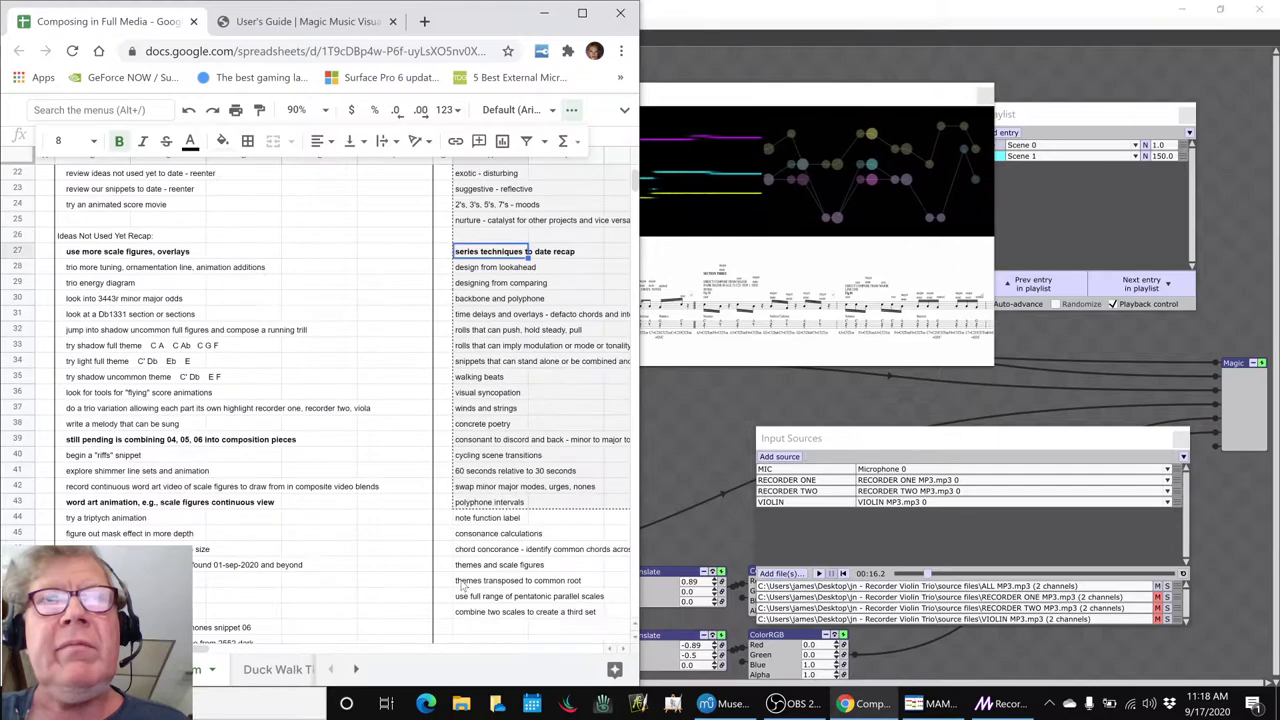
pyautogui.scroll(10, 462, 585)
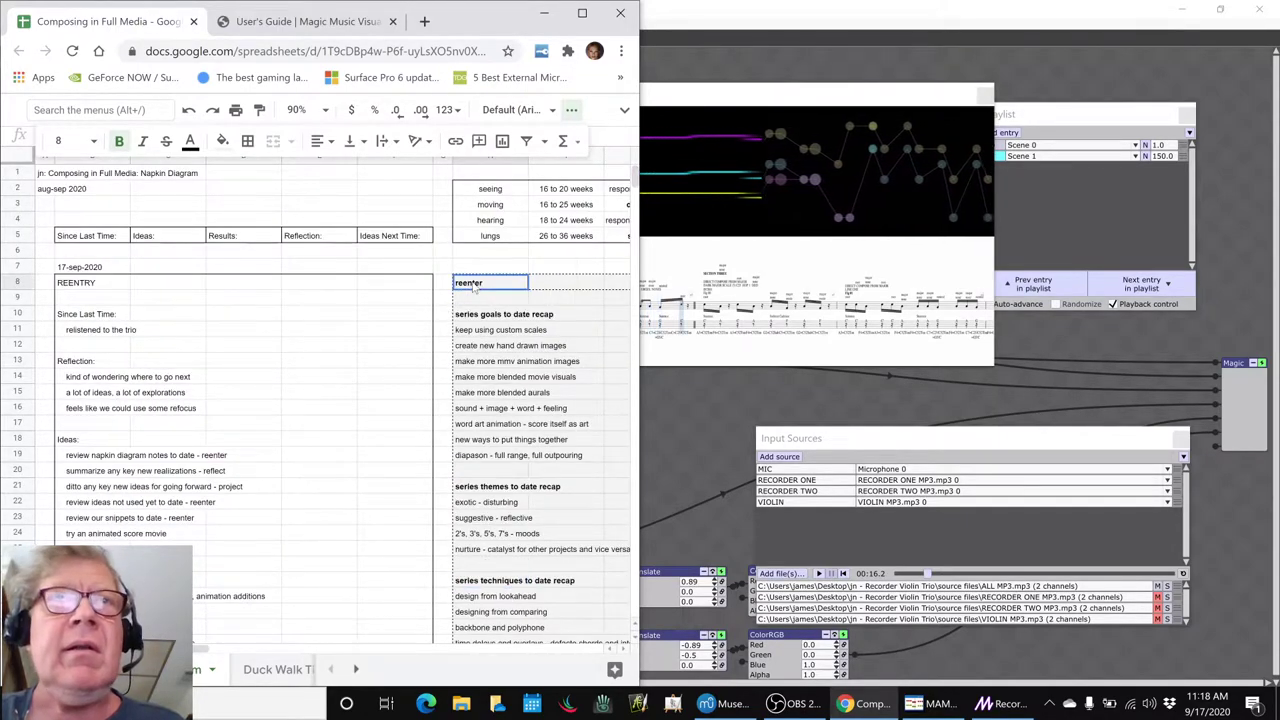
pyautogui.click(565, 283)
pyautogui.press('Right')
pyautogui.press('Right')
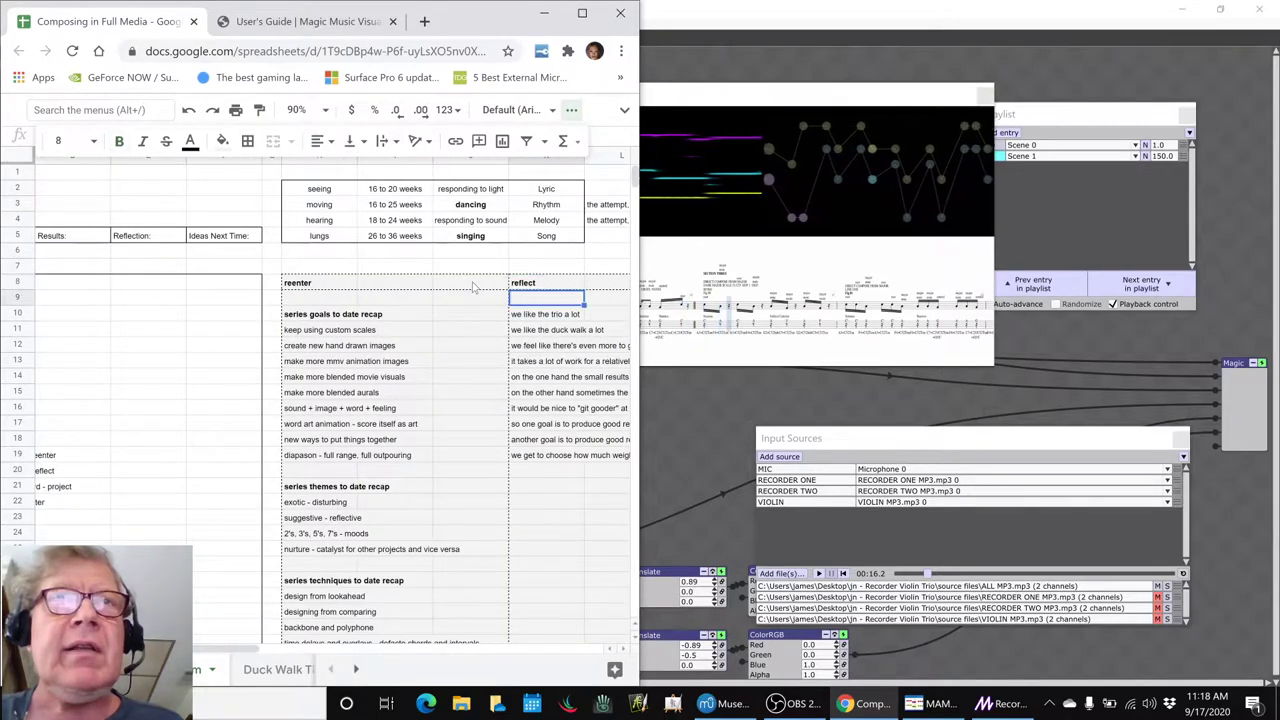
pyautogui.press('Down')
pyautogui.press('Down')
pyautogui.press('Down')
pyautogui.press('Down')
pyautogui.press('Down')
pyautogui.press('Right')
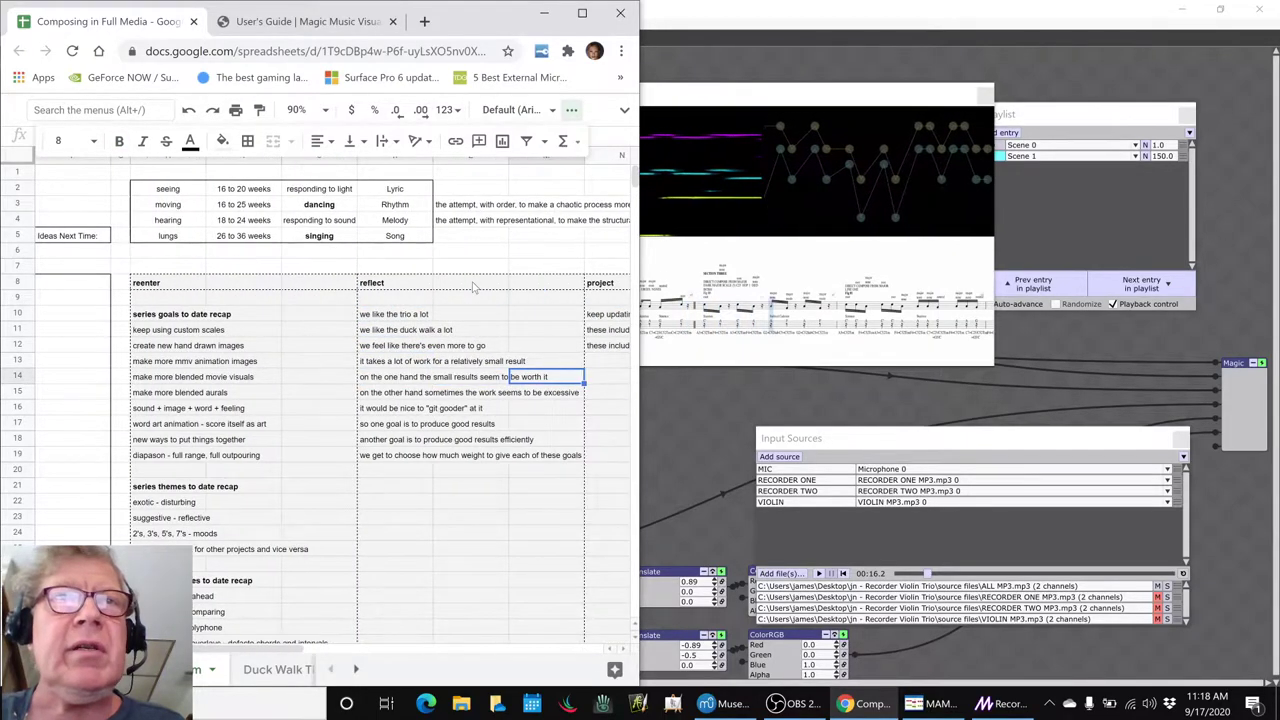
pyautogui.press('Up')
pyautogui.press('Up')
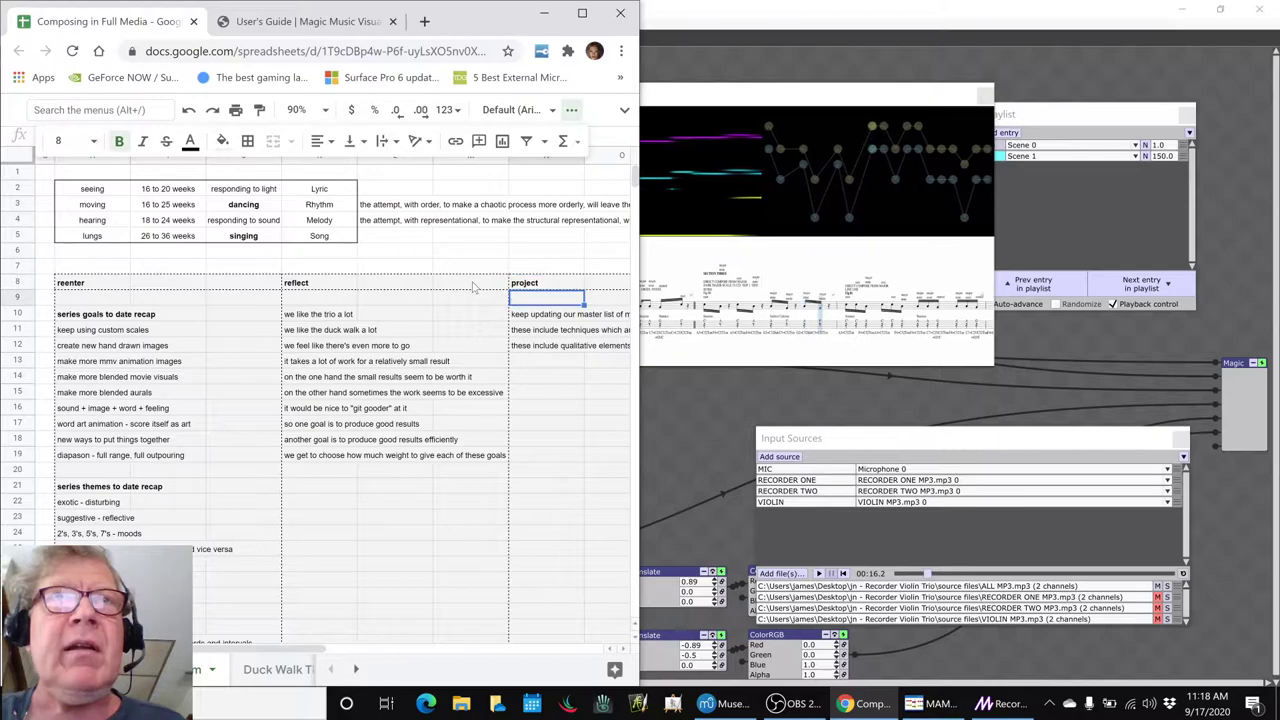
pyautogui.press('Down')
pyautogui.press('Right')
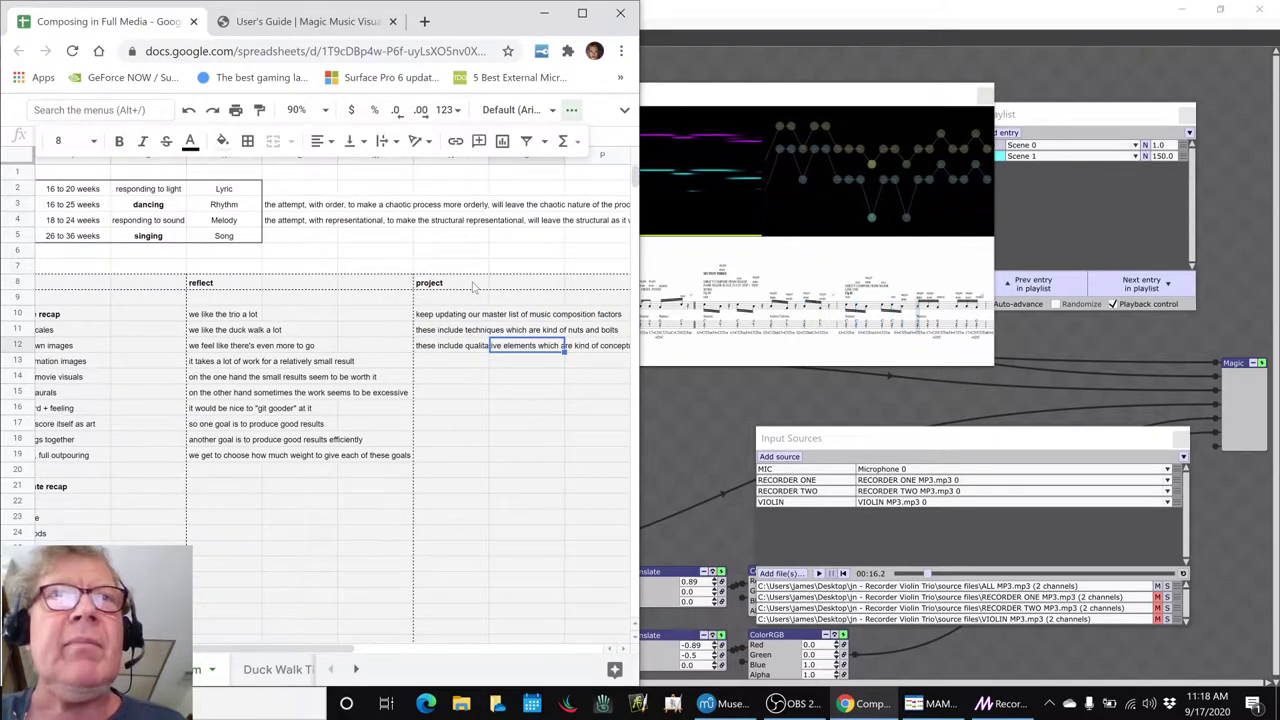
pyautogui.press('Left')
pyautogui.press('Left')
pyautogui.press('Left')
pyautogui.press('Left')
pyautogui.press('Left')
pyautogui.press('Left')
pyautogui.press('Left')
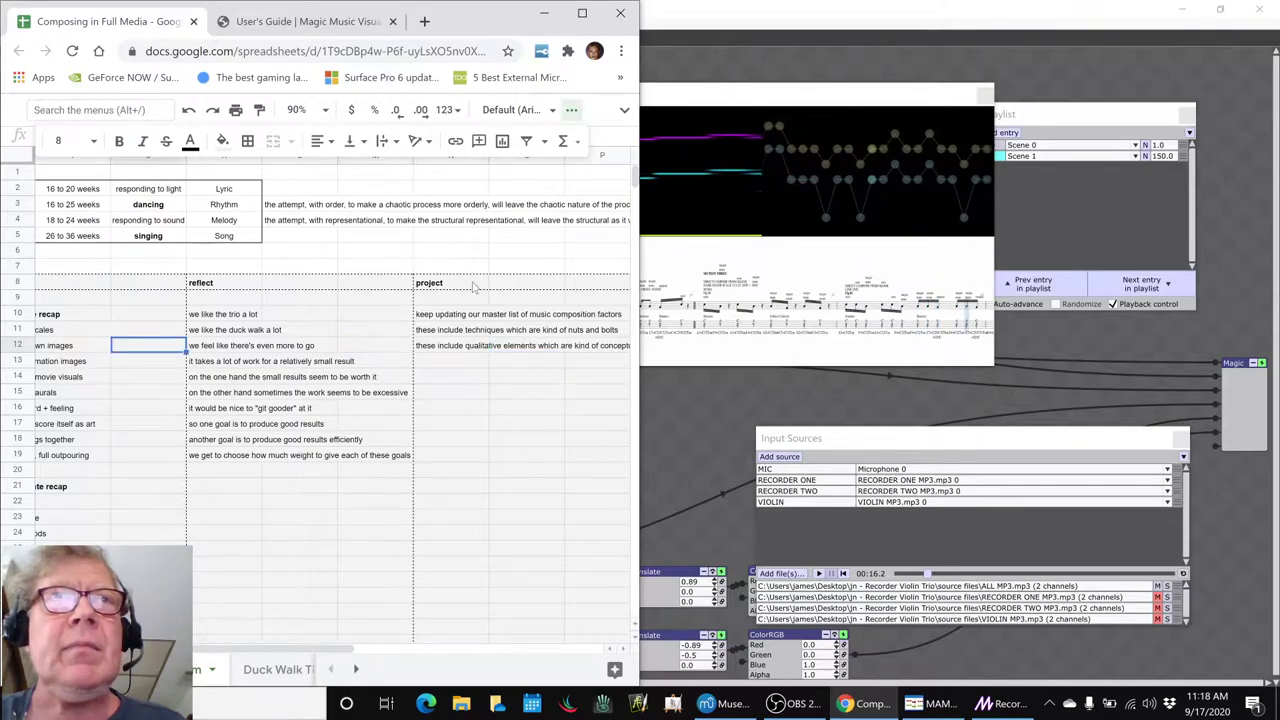
pyautogui.press('Left')
pyautogui.press('Left')
pyautogui.press('Left')
pyautogui.press('Left')
pyautogui.press('Left')
pyautogui.press('Left')
pyautogui.press('Left')
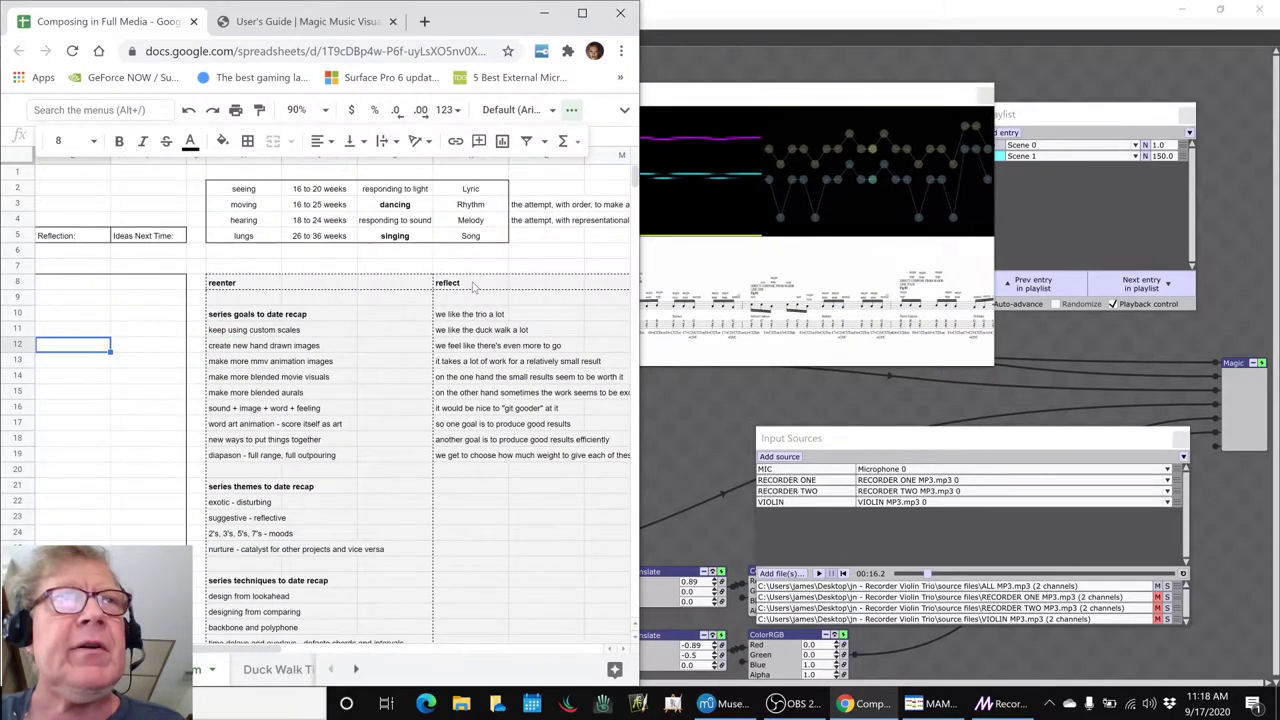
pyautogui.press('Down')
pyautogui.press('Down')
pyautogui.press('Down')
pyautogui.press('Down')
pyautogui.press('Down')
pyautogui.press('Down')
pyautogui.press('Down')
pyautogui.press('Down')
pyautogui.press('Down')
pyautogui.press('Down')
pyautogui.press('Down')
pyautogui.press('Down')
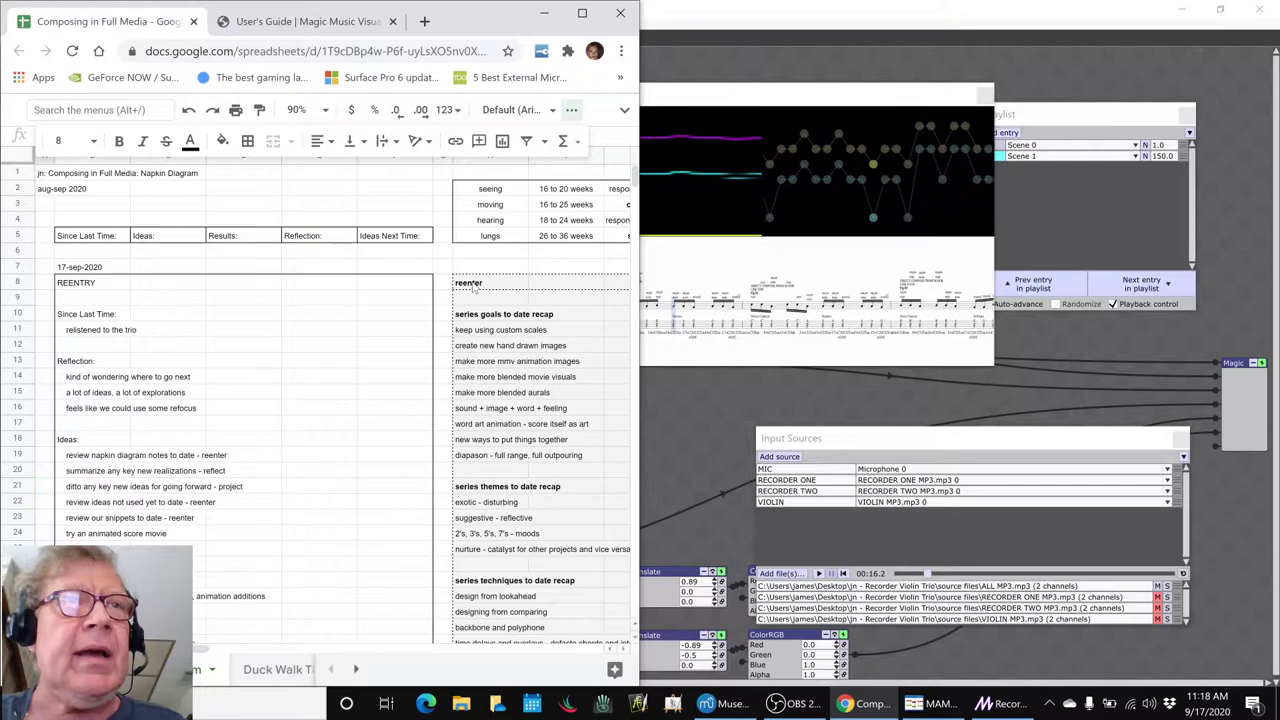
pyautogui.press('Down')
pyautogui.press('Down')
pyautogui.press('Down')
pyautogui.press('Down')
pyautogui.press('Down')
pyautogui.press('Down')
pyautogui.press('Down')
pyautogui.press('Down')
pyautogui.press('Down')
pyautogui.press('Down')
pyautogui.press('Down')
pyautogui.press('Down')
pyautogui.press('Down')
pyautogui.press('Down')
pyautogui.press('Down')
pyautogui.press('Down')
pyautogui.press('Down')
pyautogui.press('Down')
pyautogui.press('Down')
pyautogui.press('Down')
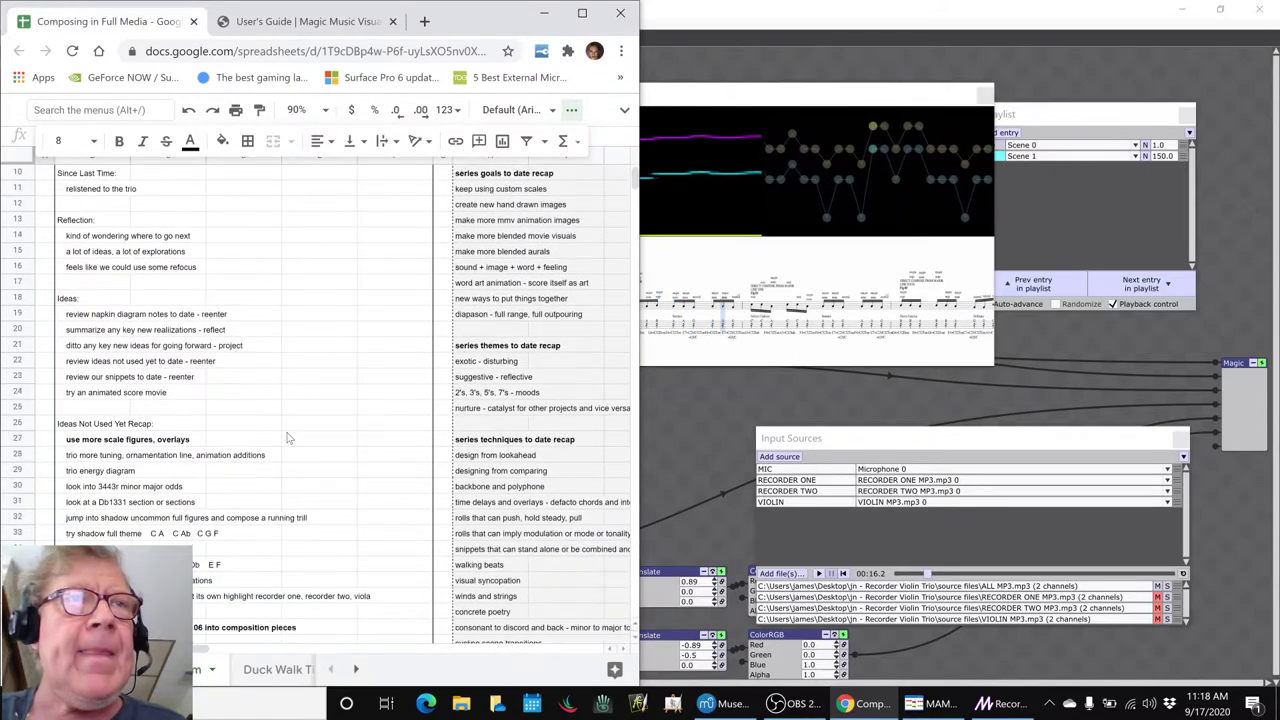
pyautogui.press('Down')
pyautogui.press('Down')
pyautogui.press('Down')
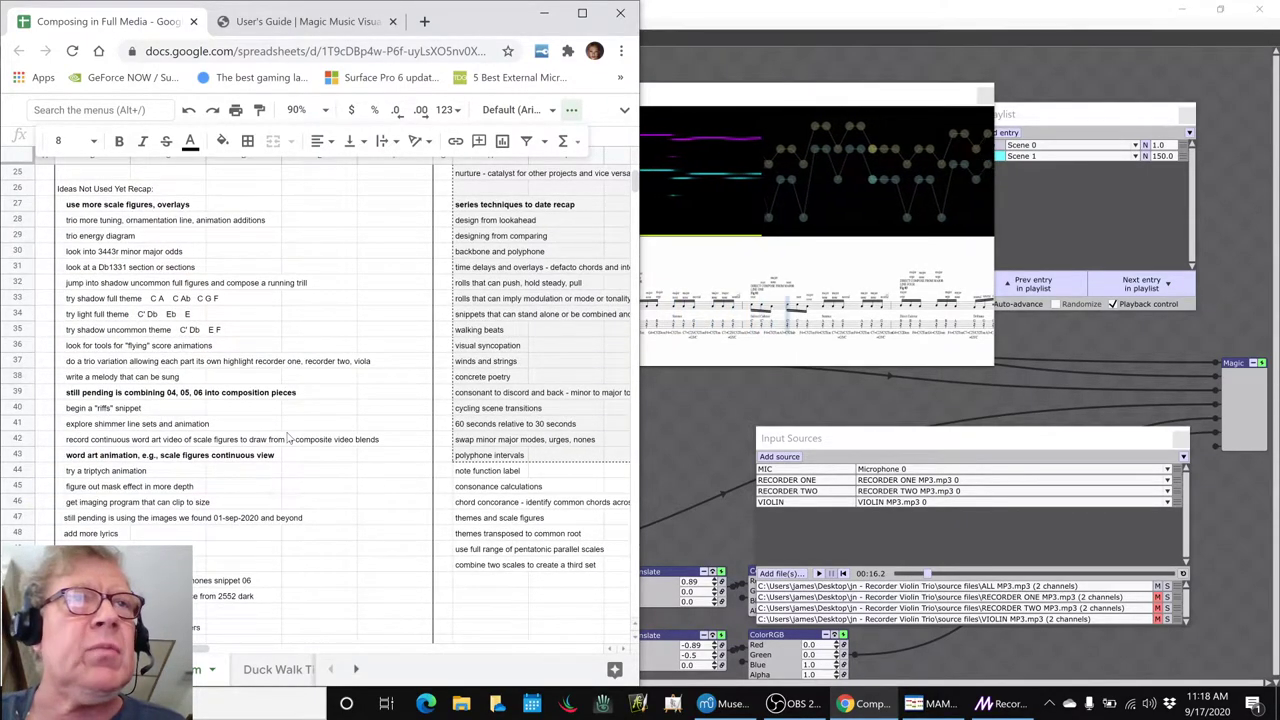
pyautogui.click(97, 458)
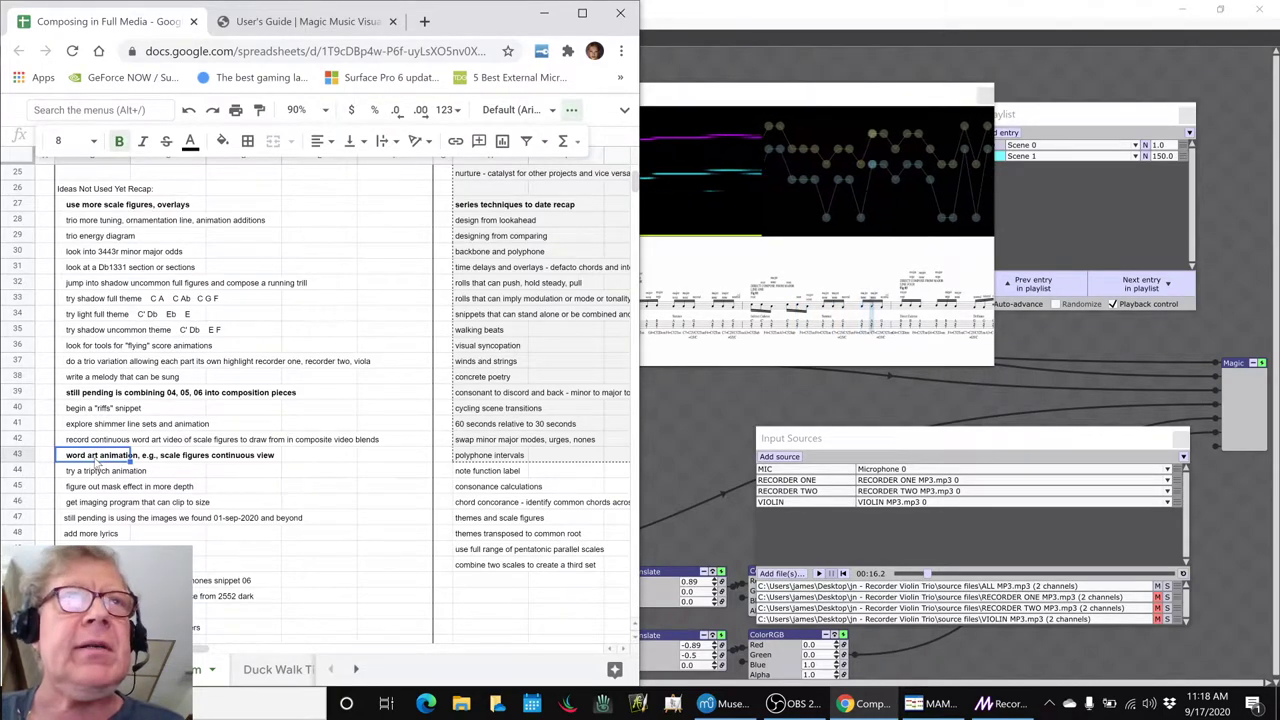
pyautogui.scroll(-5, 97, 463)
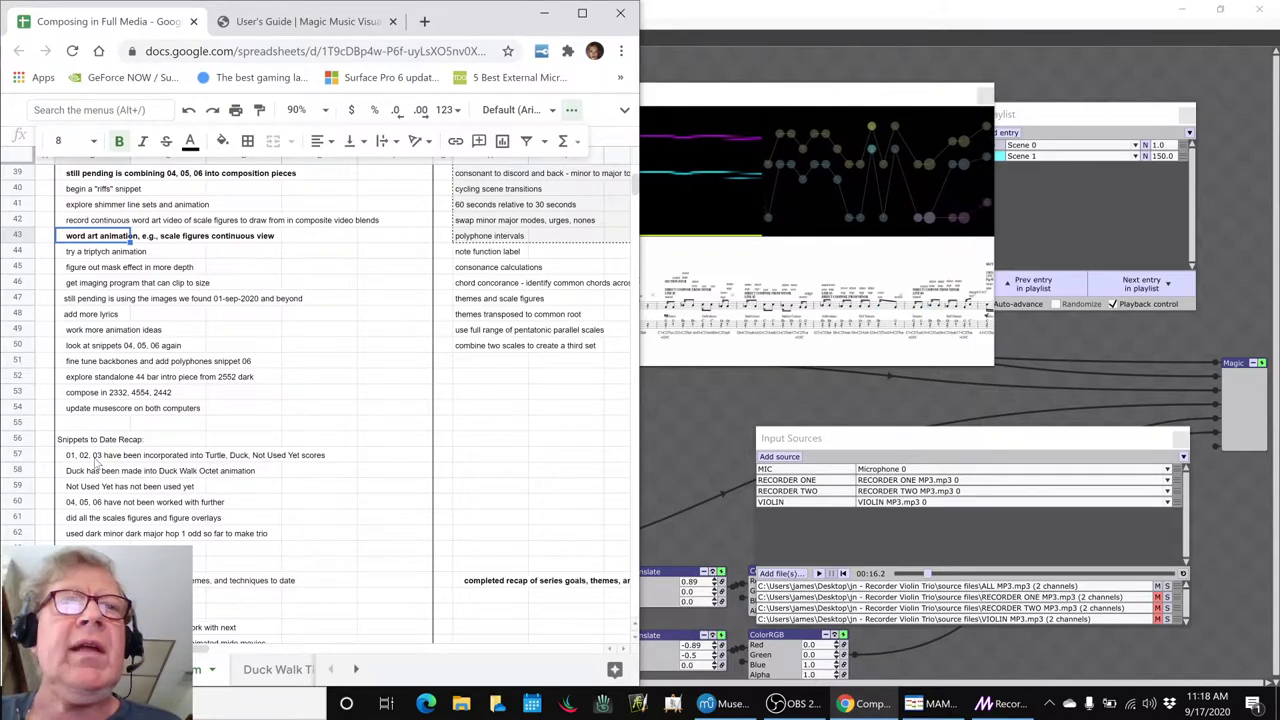
pyautogui.scroll(-7, 445, 520)
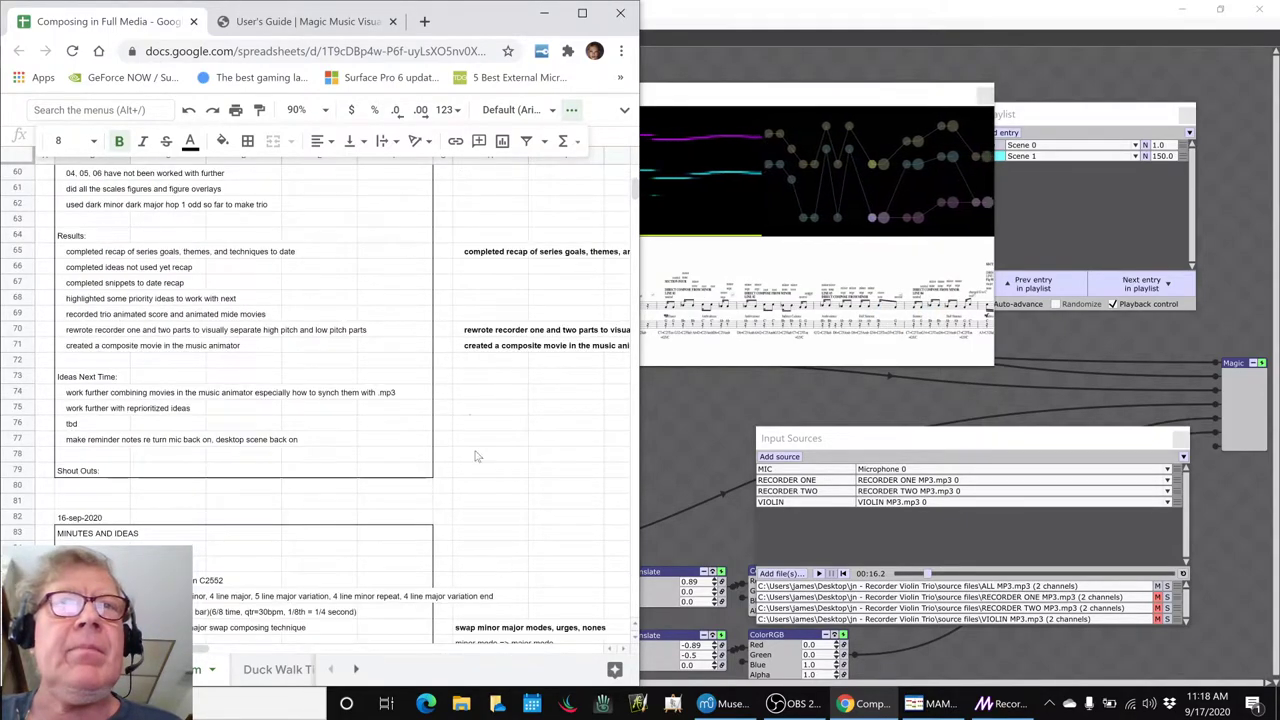
pyautogui.click(467, 335)
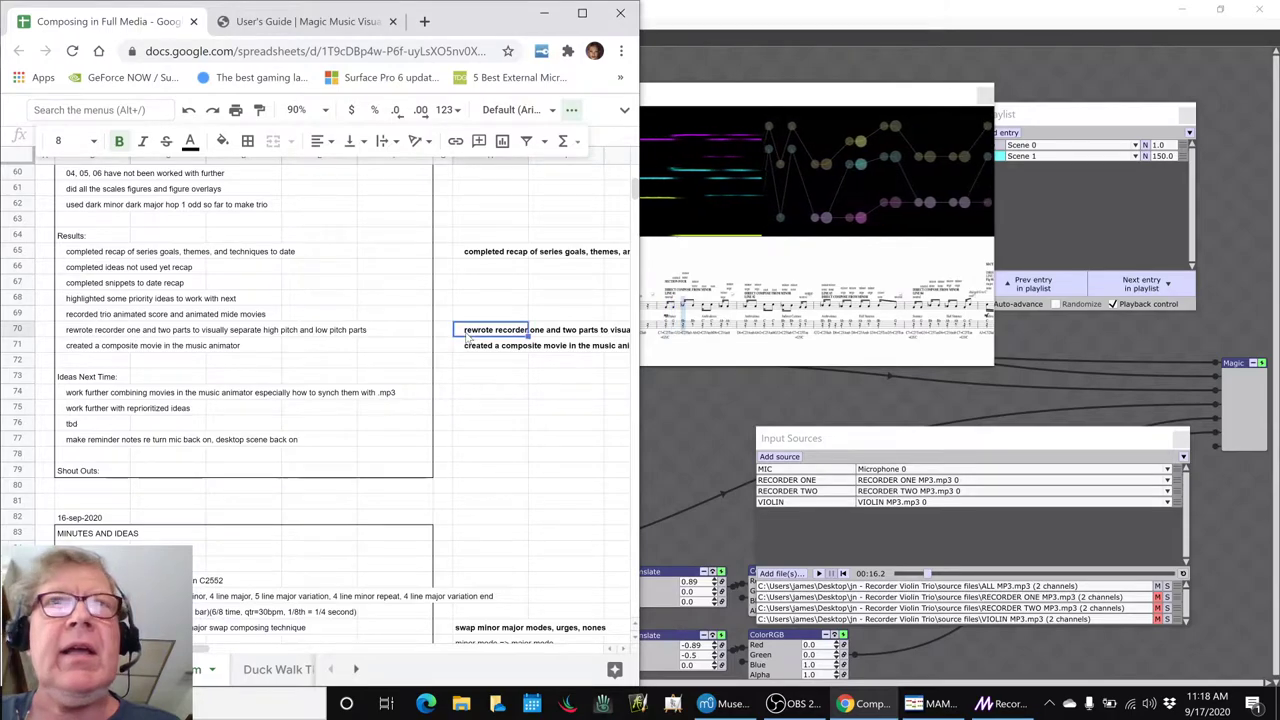
pyautogui.click(940, 704)
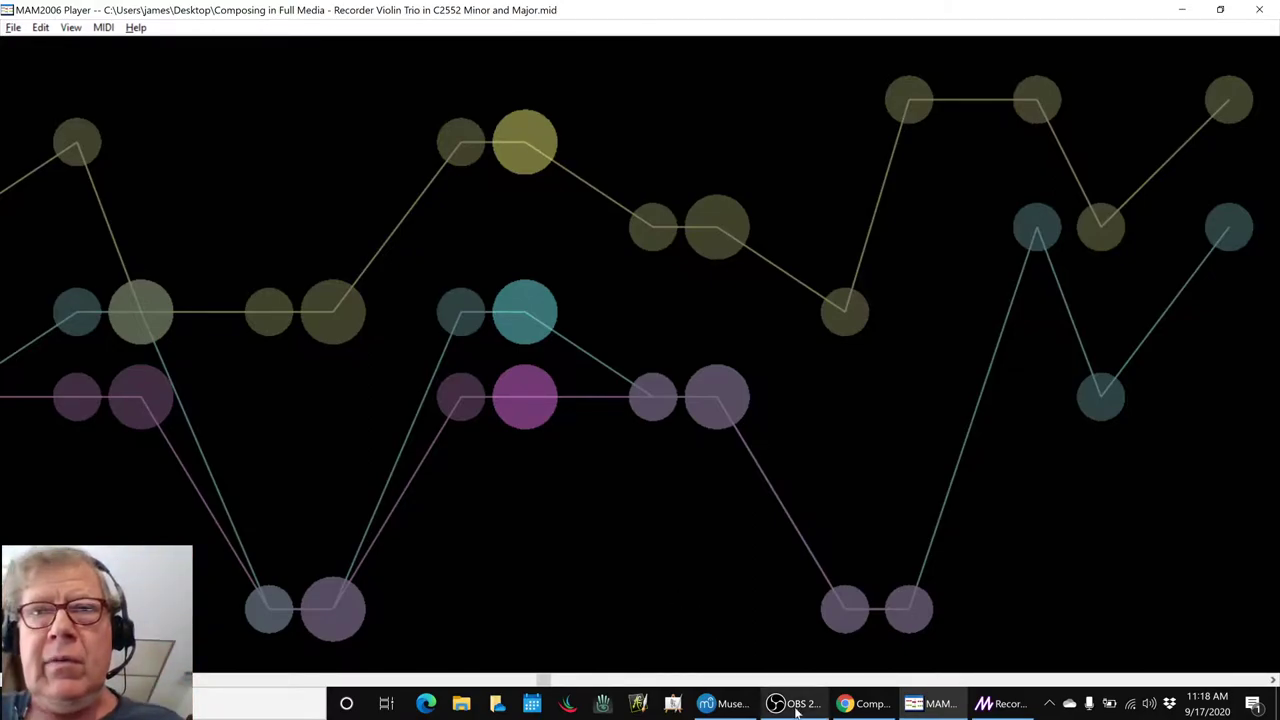
# Step: Bring the MuseScore 3 Recorder Violin Trio score to the front
pyautogui.click(722, 703)
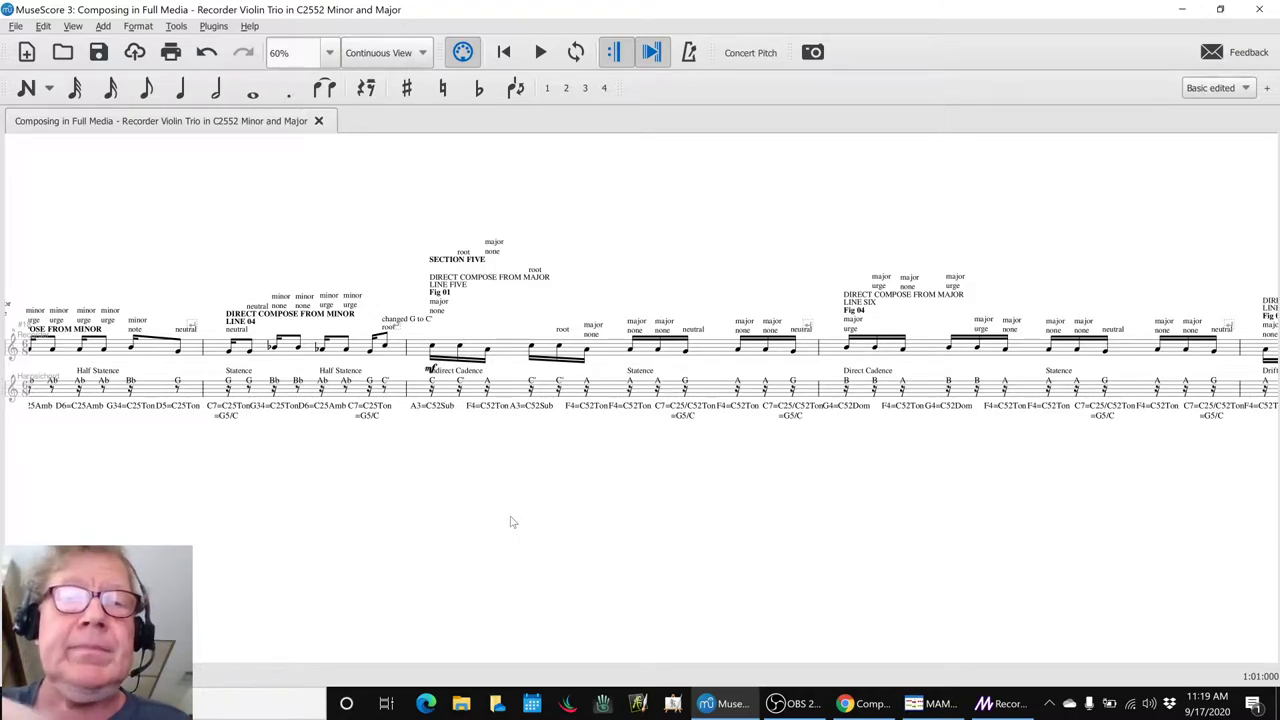
# Step: Make the second Recorder staff visible via Instruments (I), then return to MAM2006 Player
pyautogui.press('i')
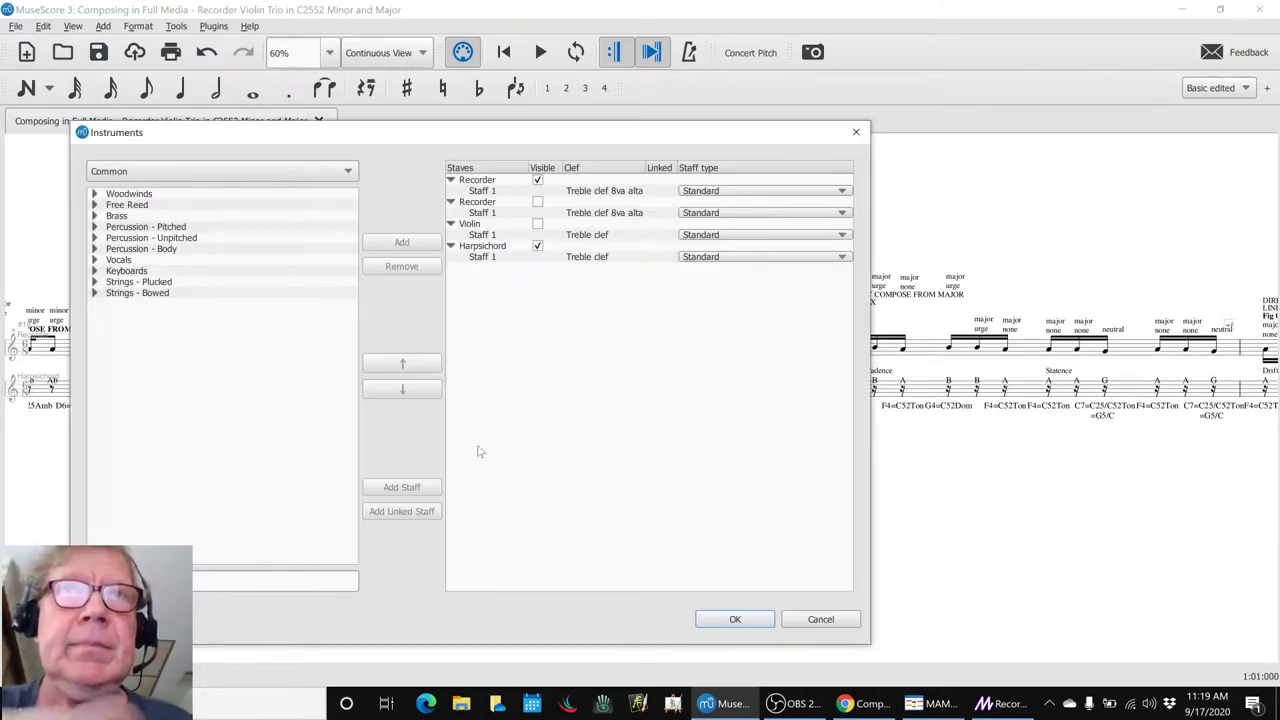
pyautogui.click(537, 202)
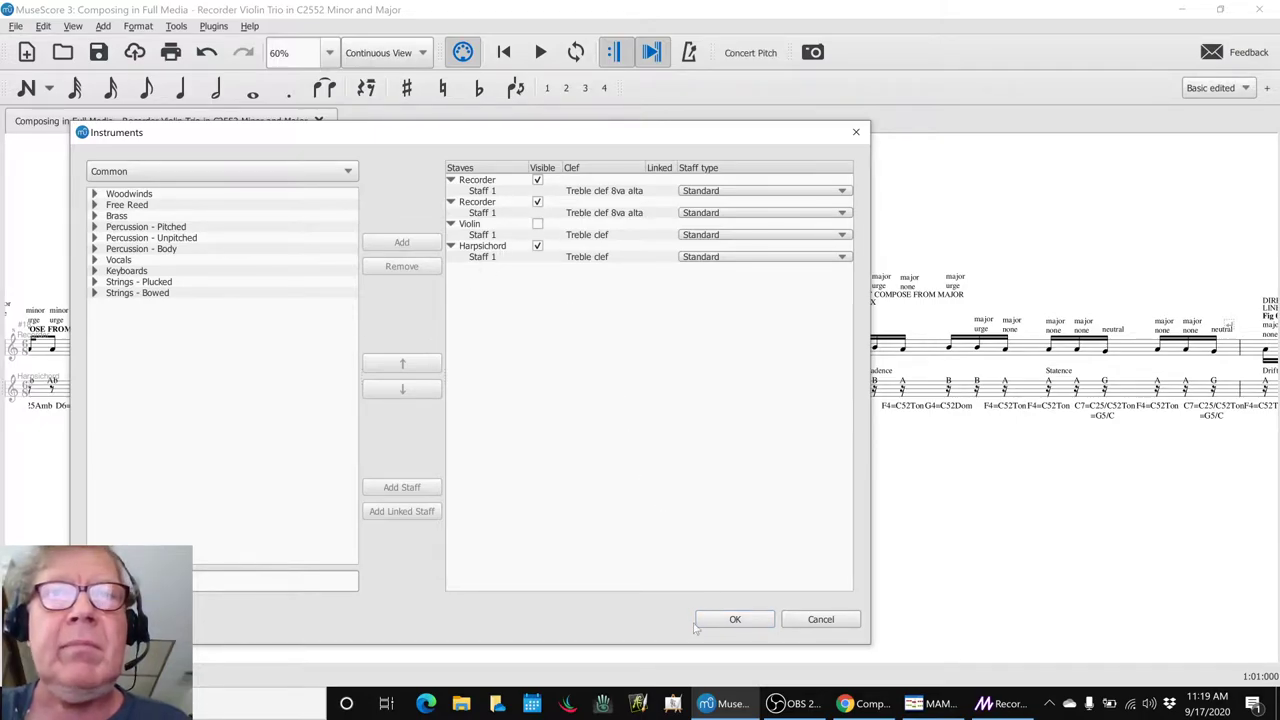
pyautogui.click(734, 619)
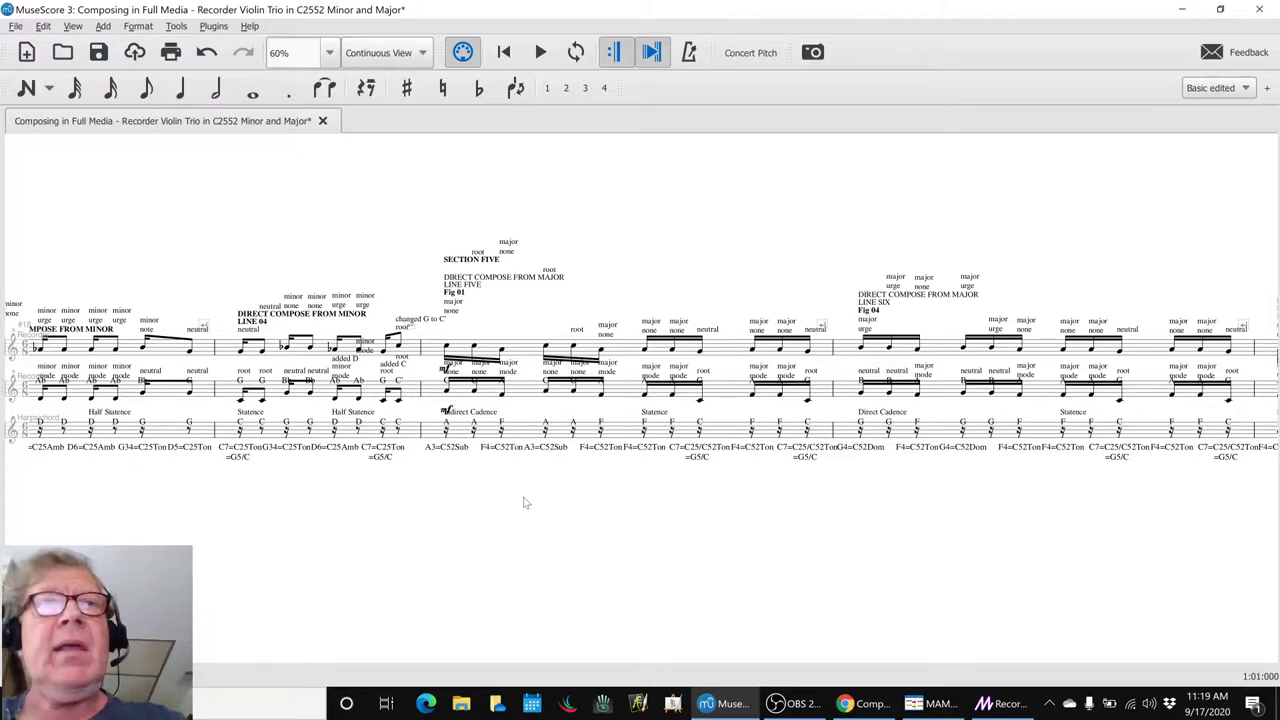
pyautogui.hotkey('alt', 'Tab')
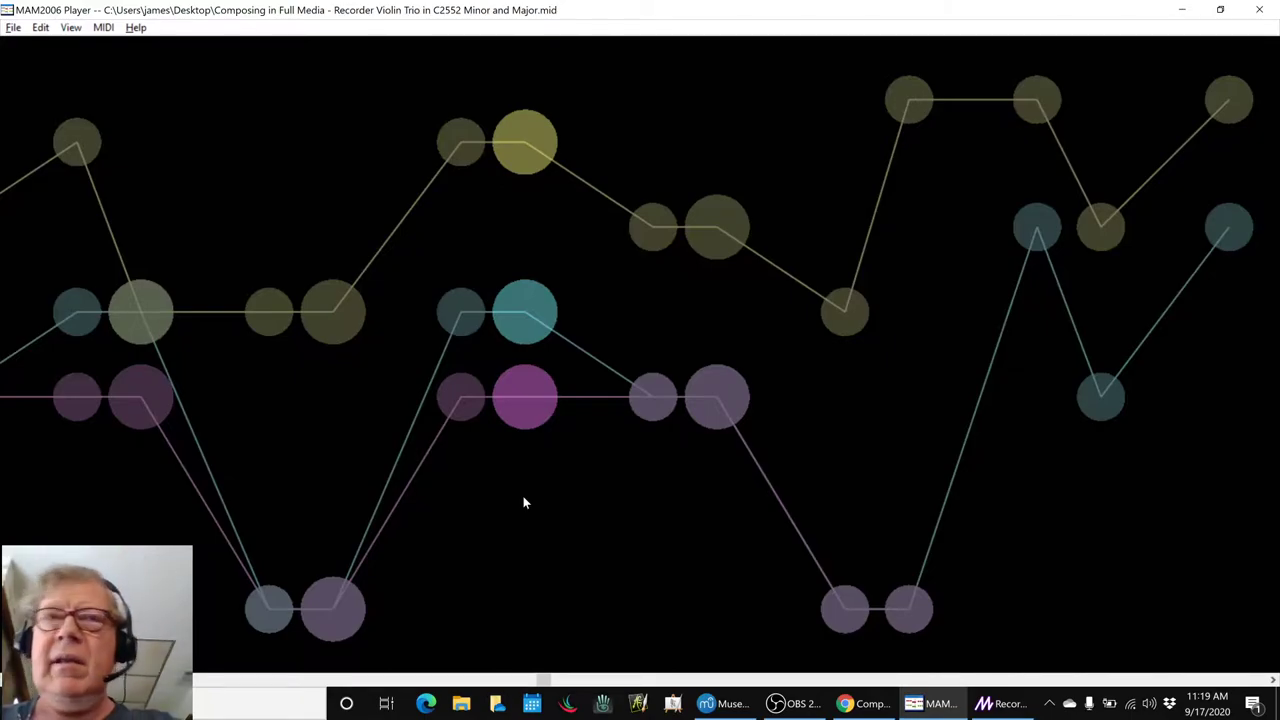
# Step: Switch from MAM2006 Player back to the MuseScore trio score
pyautogui.hotkey('alt', 'Tab')
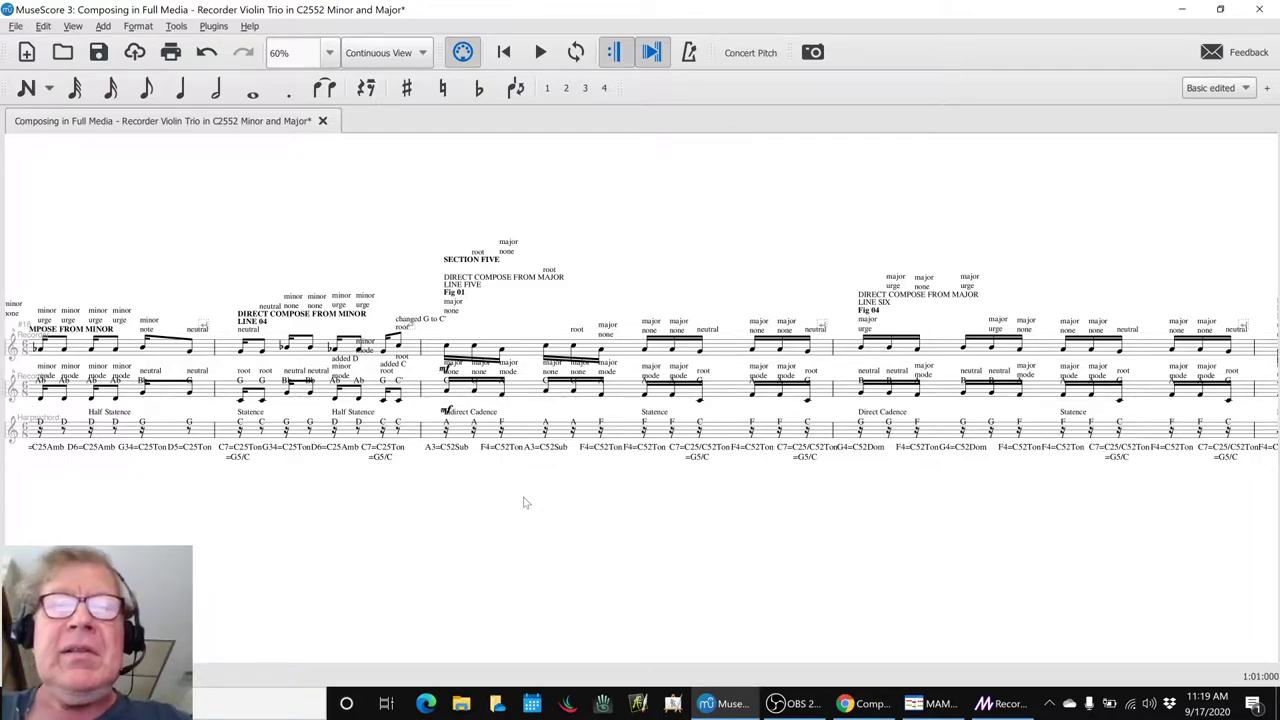
# Step: Untick Visible for the second Recorder in Instruments, leaving one Recorder and the Harpsichord
pyautogui.press('i')
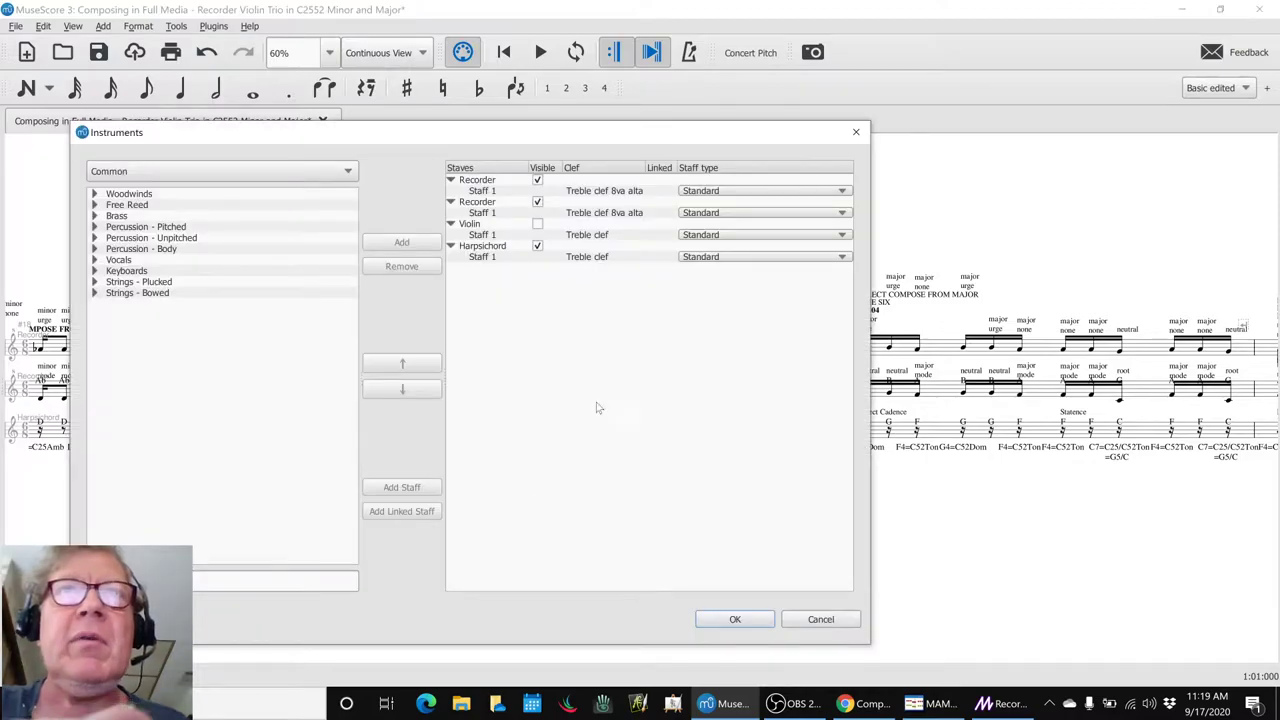
pyautogui.click(549, 204)
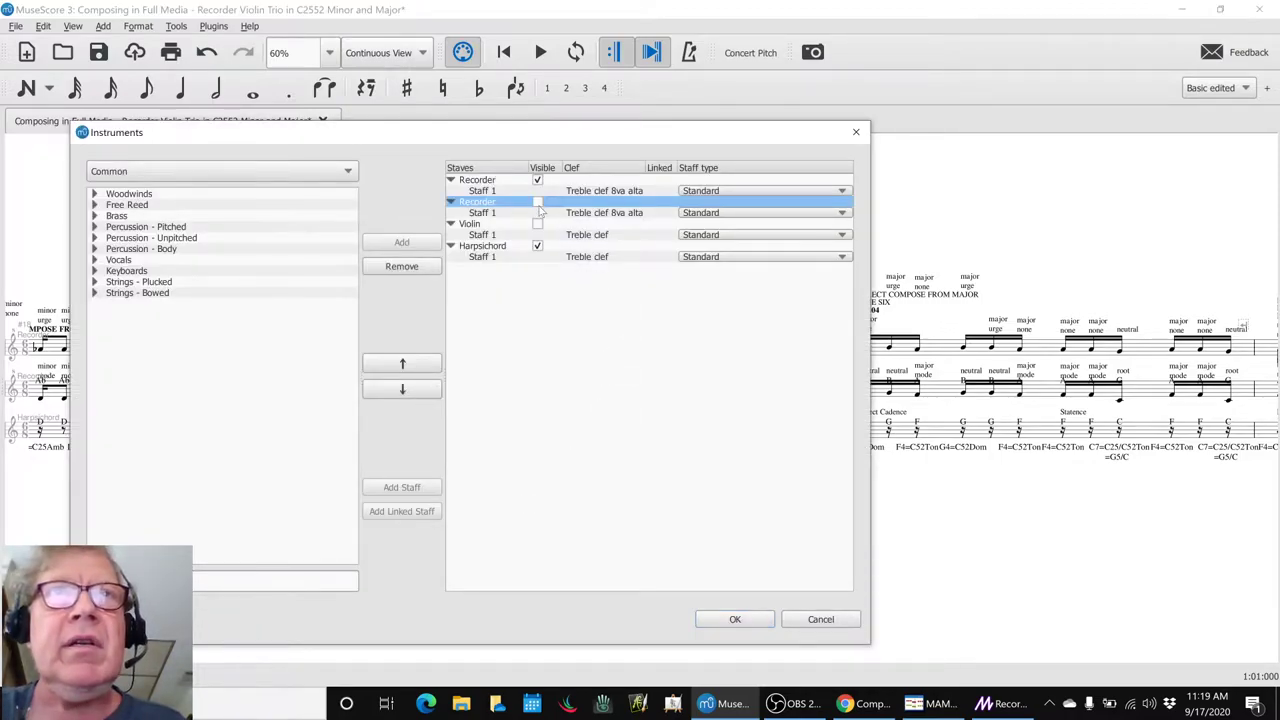
pyautogui.click(712, 619)
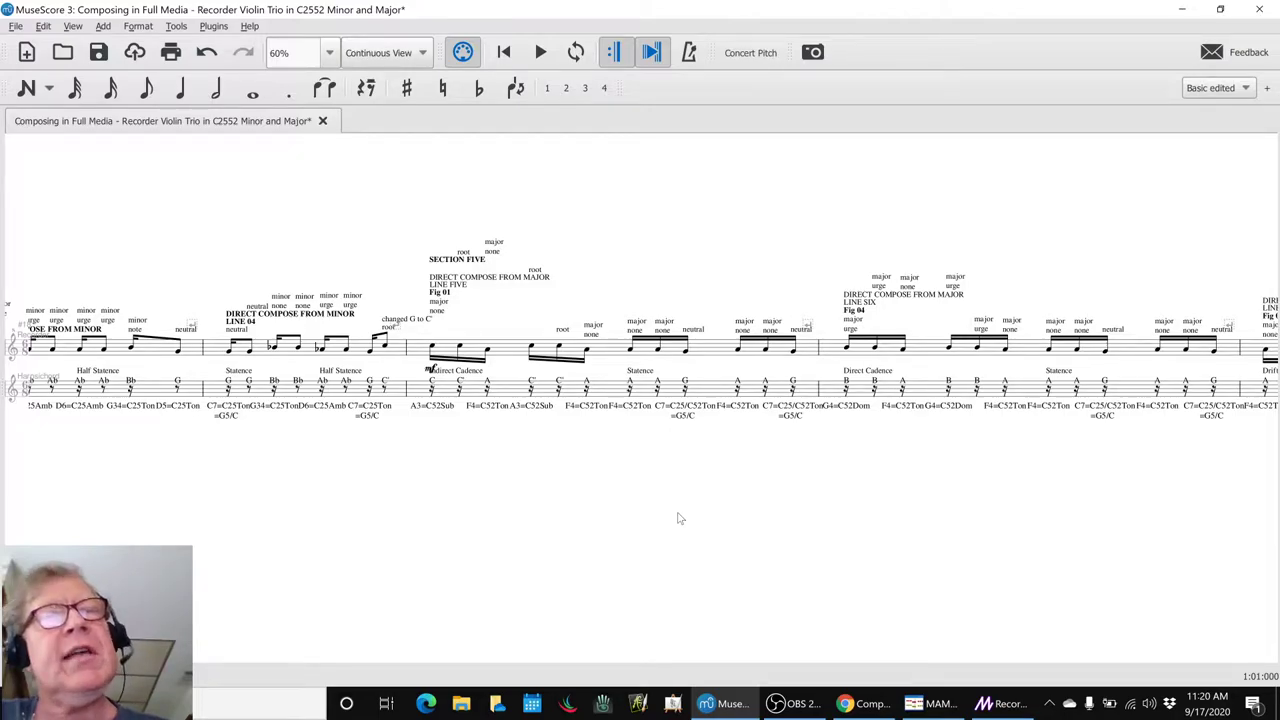
# Step: Play the trio score from the Section Five measure, then stop playback
pyautogui.click(503, 358)
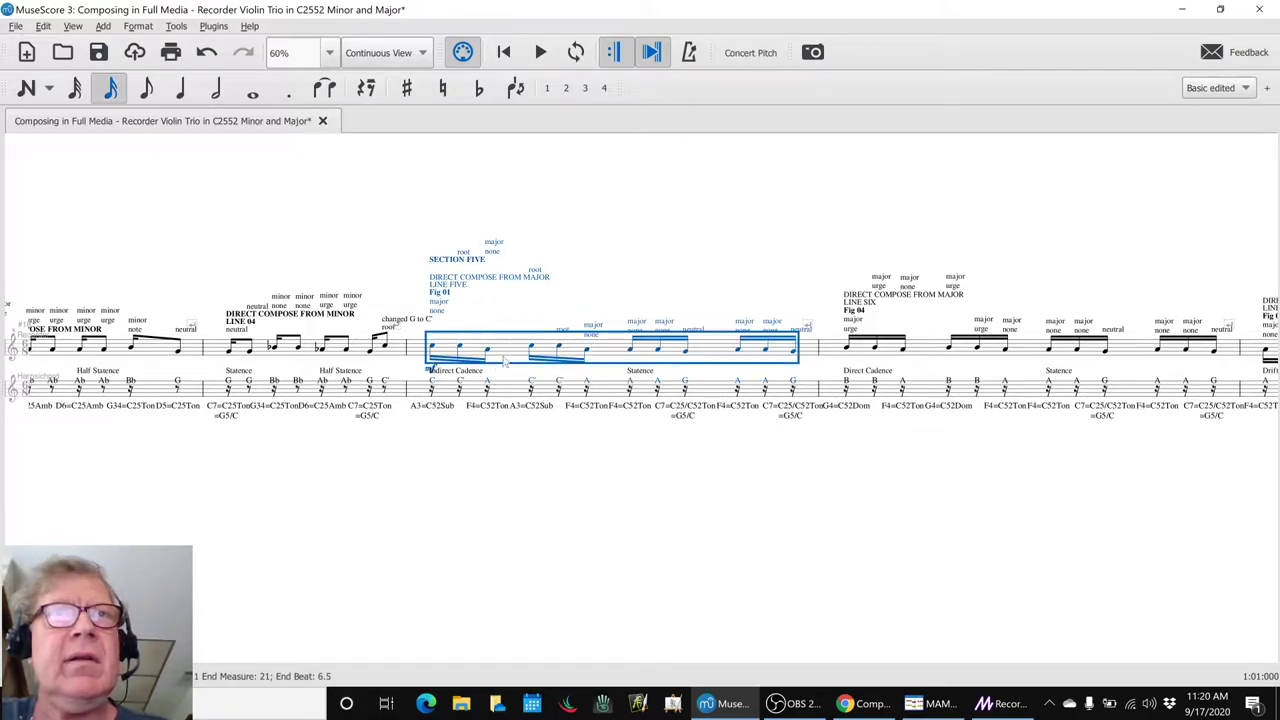
pyautogui.click(473, 492)
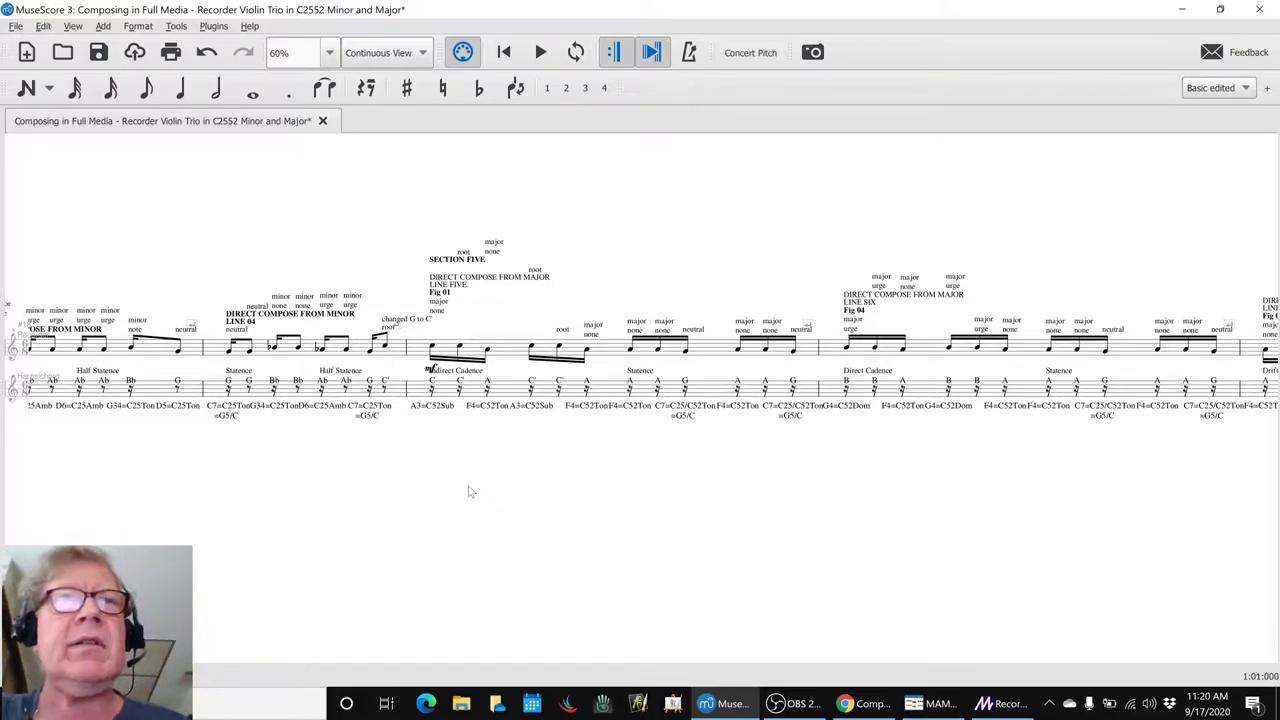
pyautogui.press('space')
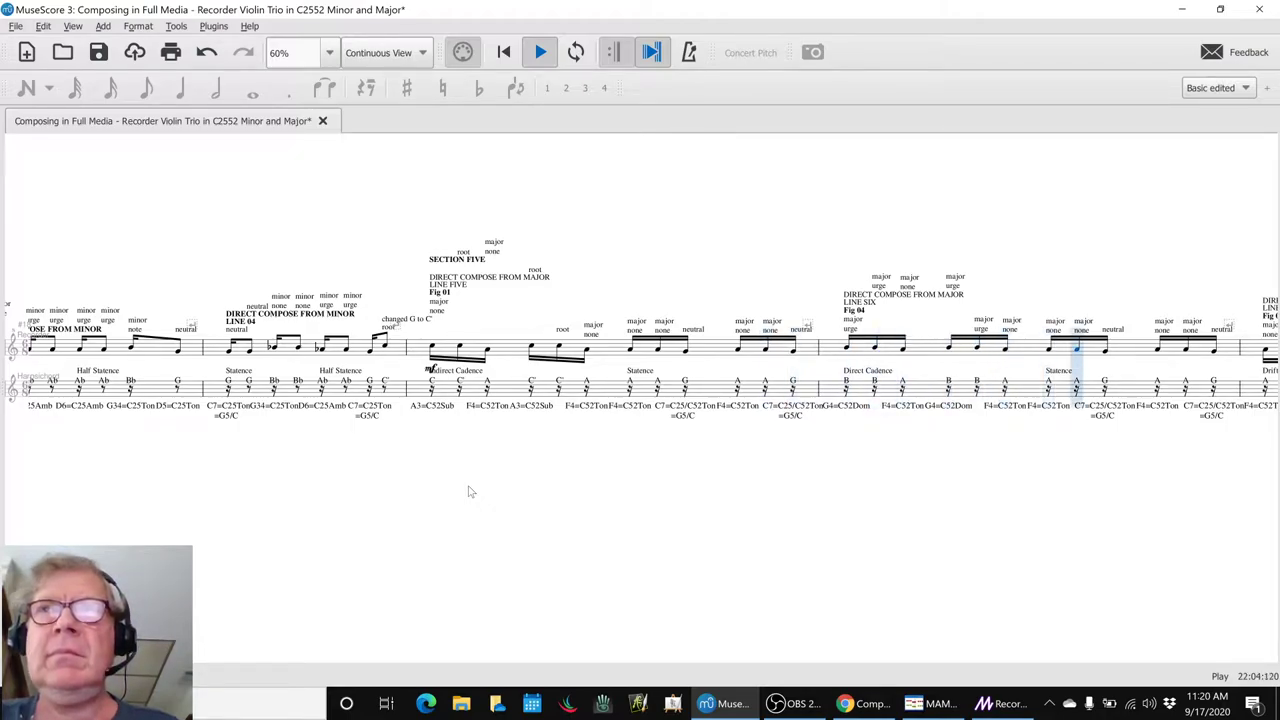
pyautogui.press('space')
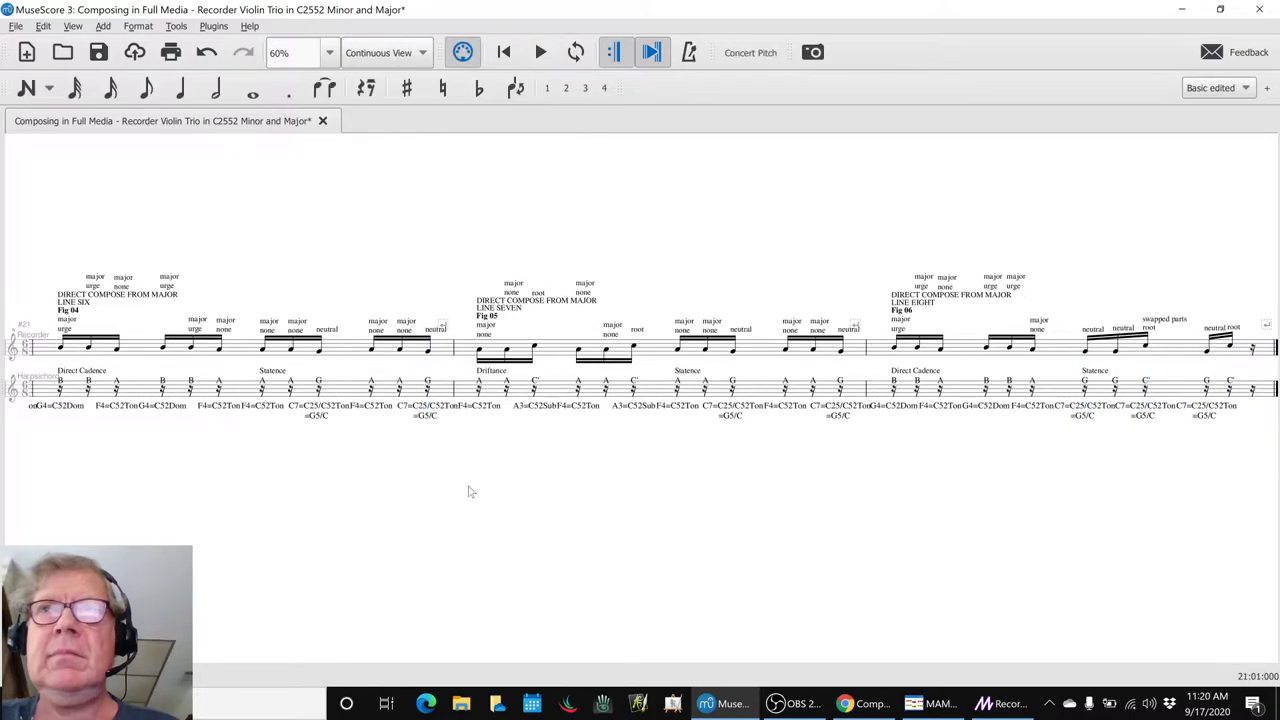
# Step: Play the trio's MIDI visualisation in MAM2006 Player, then bring up the Recorder Violin Trio.magic editor
pyautogui.hotkey('alt', 'Tab')
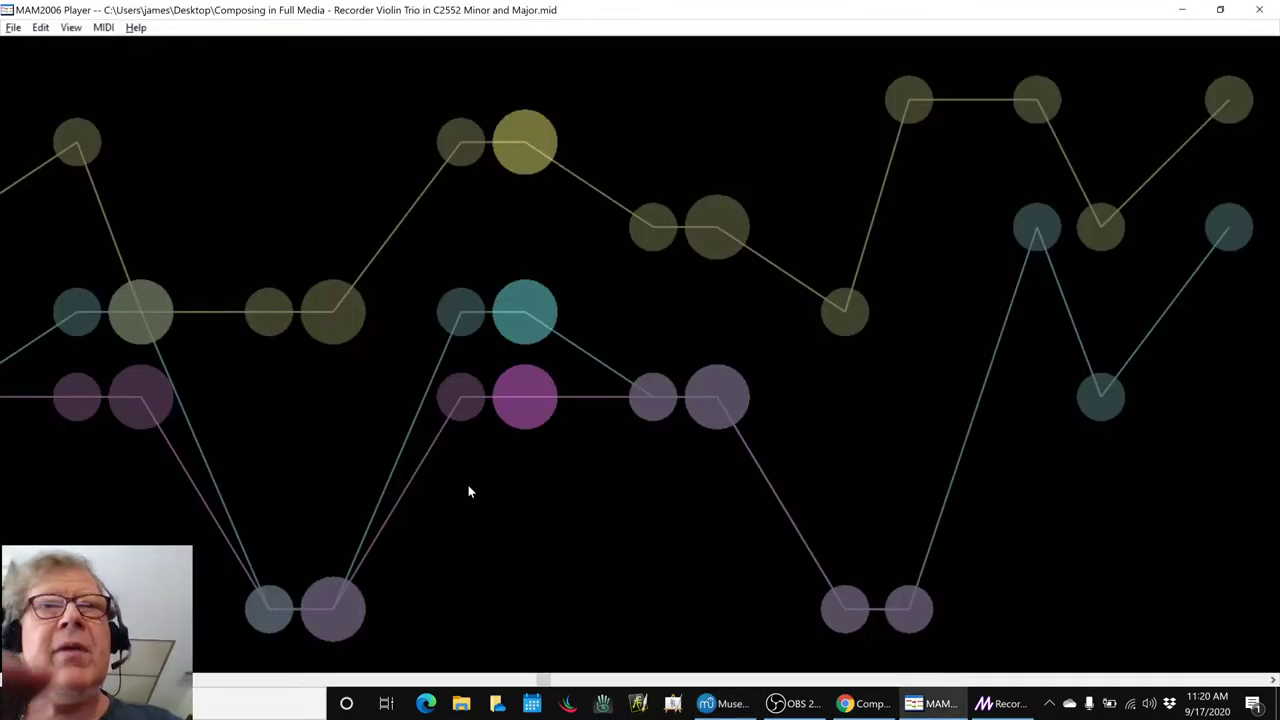
pyautogui.press('space')
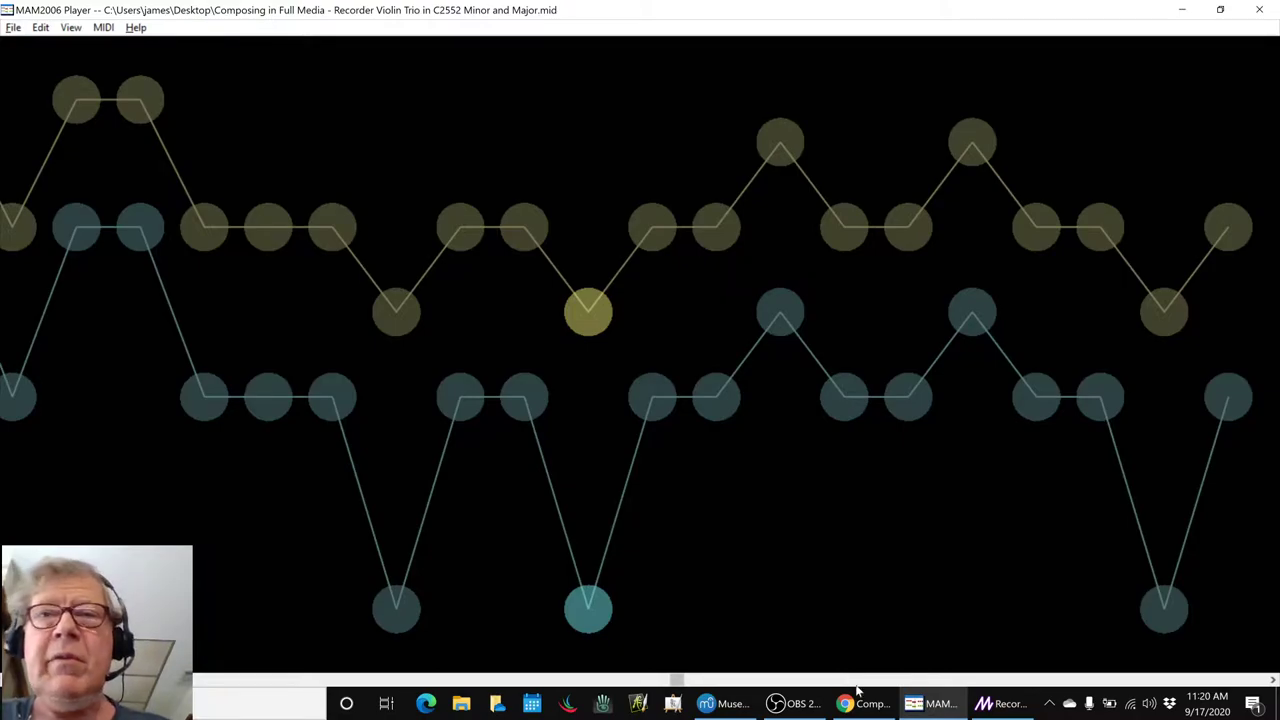
pyautogui.moveTo(935, 703)
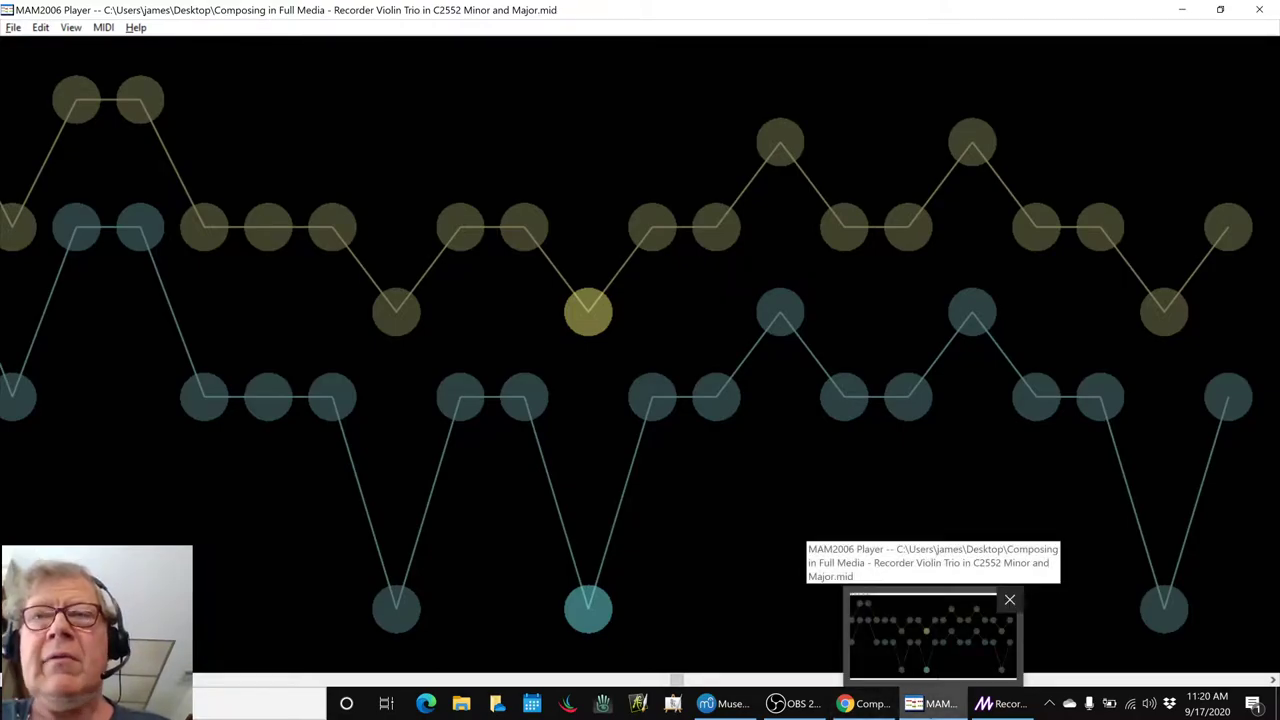
pyautogui.click(938, 705)
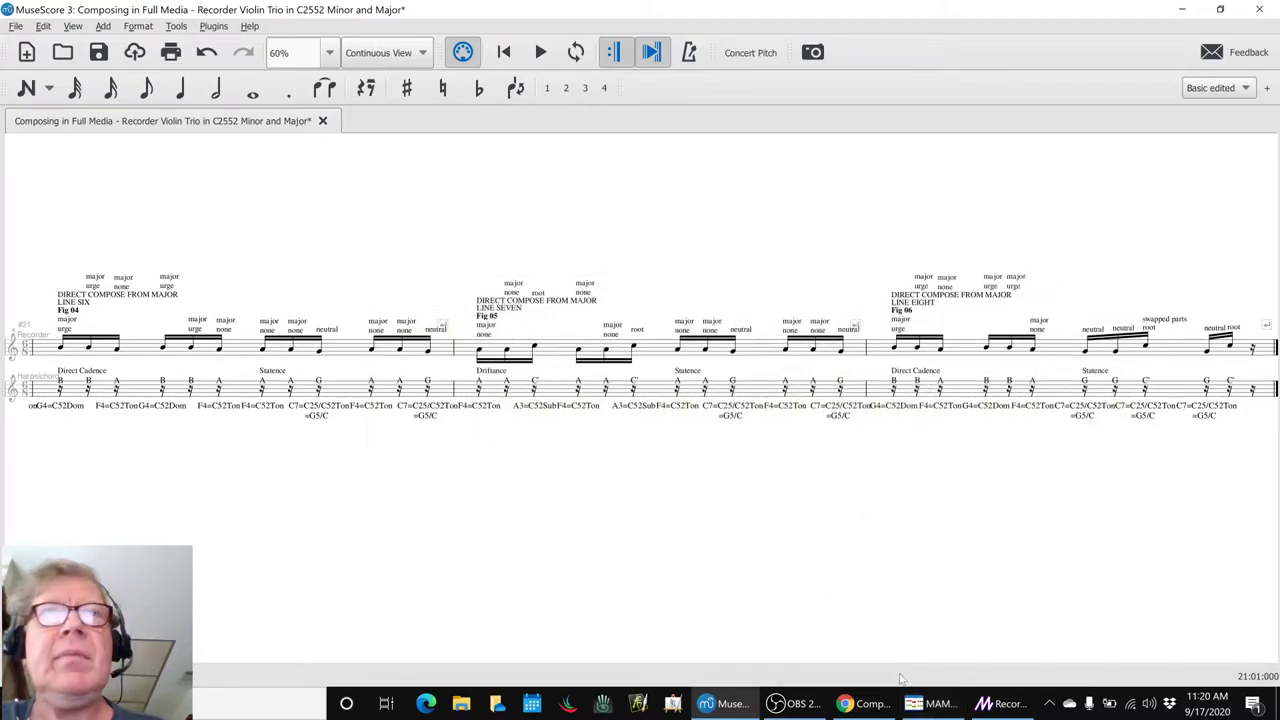
pyautogui.click(945, 711)
pyautogui.click(1000, 704)
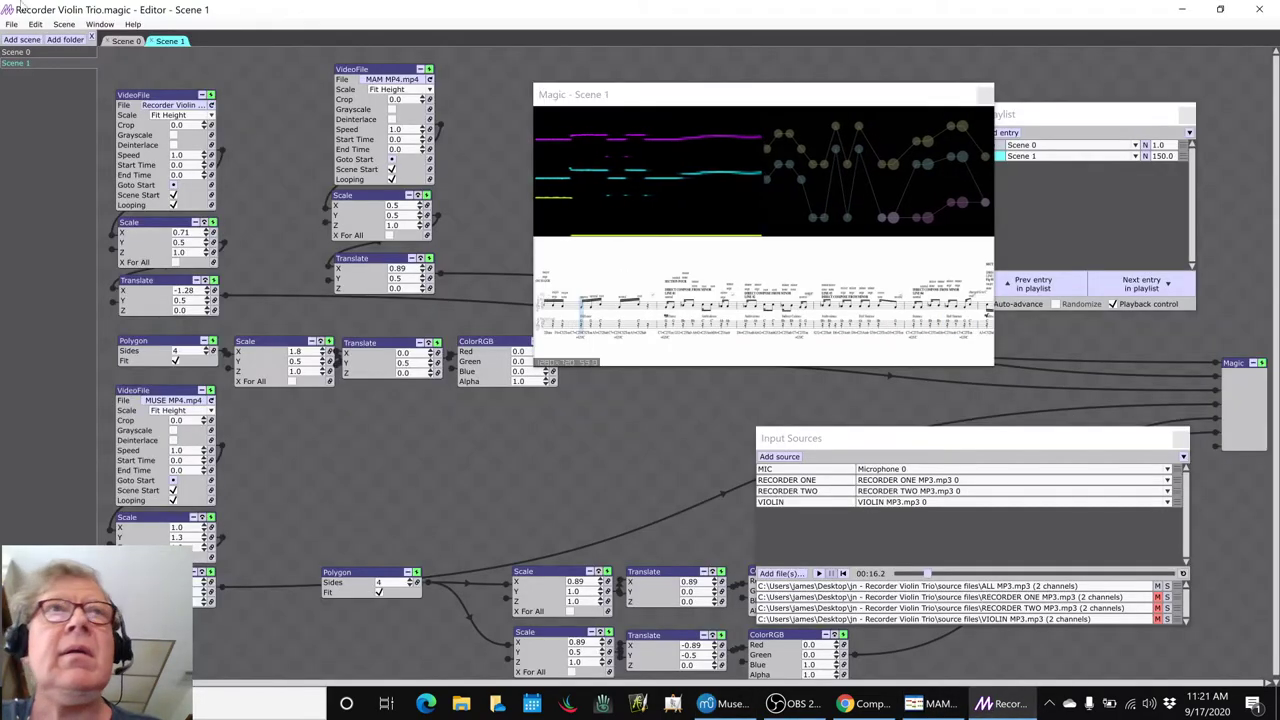
# Step: Inspect Scene 0's pitch bars by toggling the Polygon node's power, then return to Scene 1
pyautogui.click(124, 41)
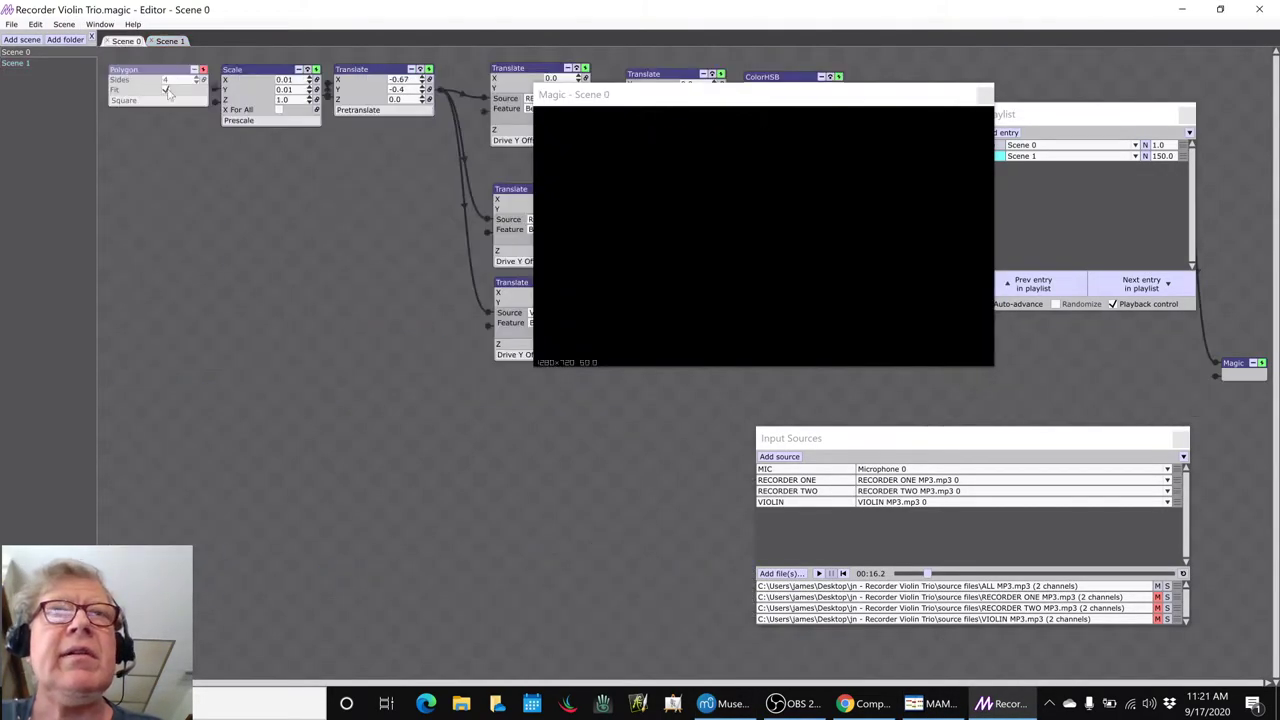
pyautogui.moveTo(588, 100); pyautogui.dragTo(314, 393)
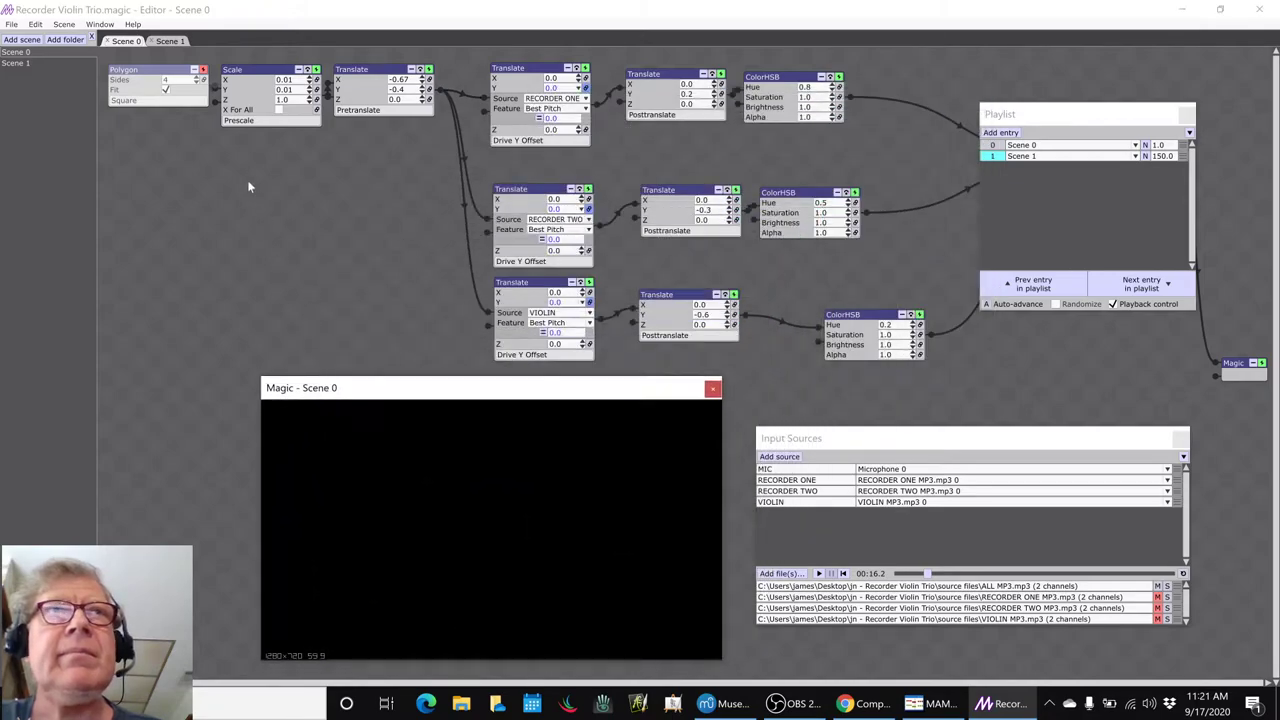
pyautogui.click(204, 70)
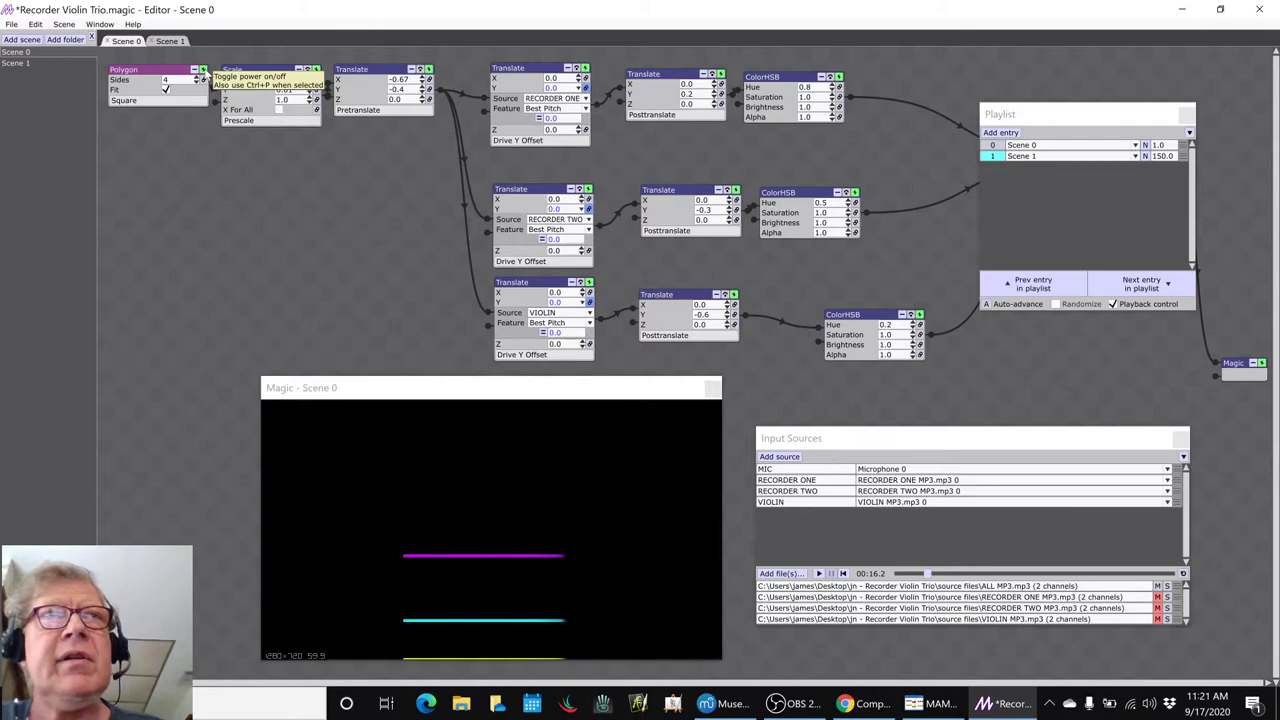
pyautogui.click(204, 70)
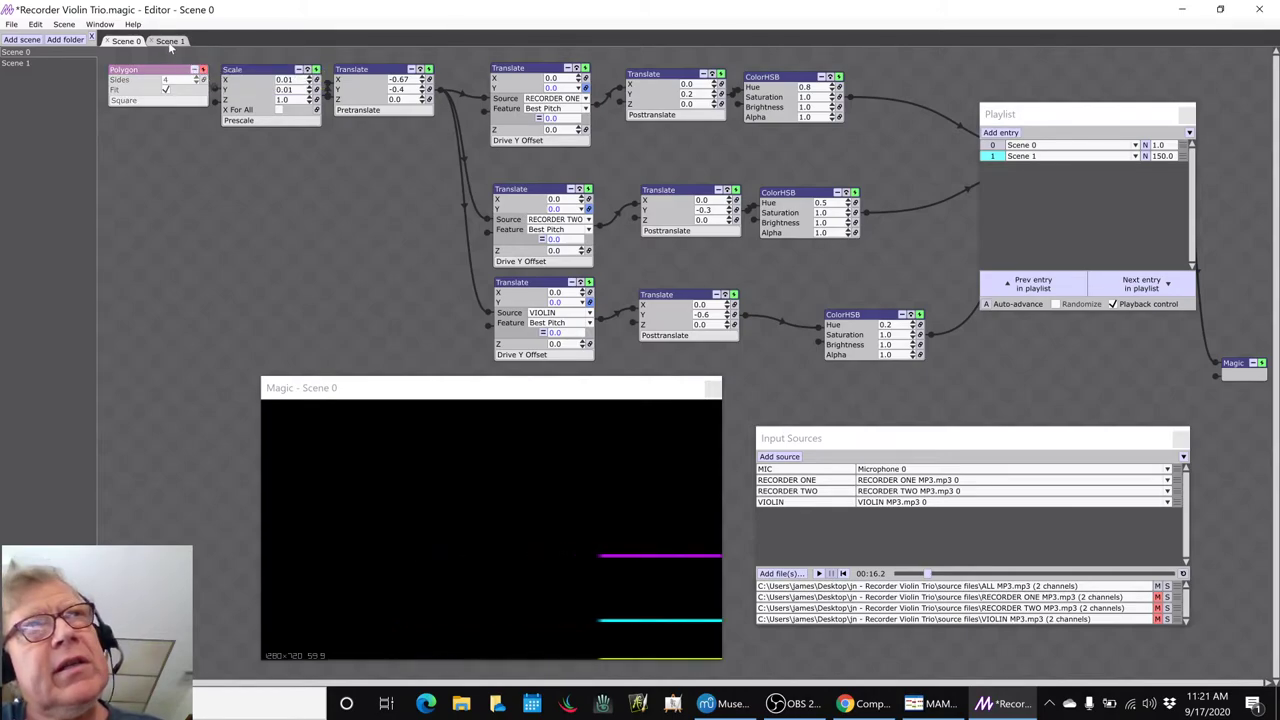
pyautogui.click(170, 41)
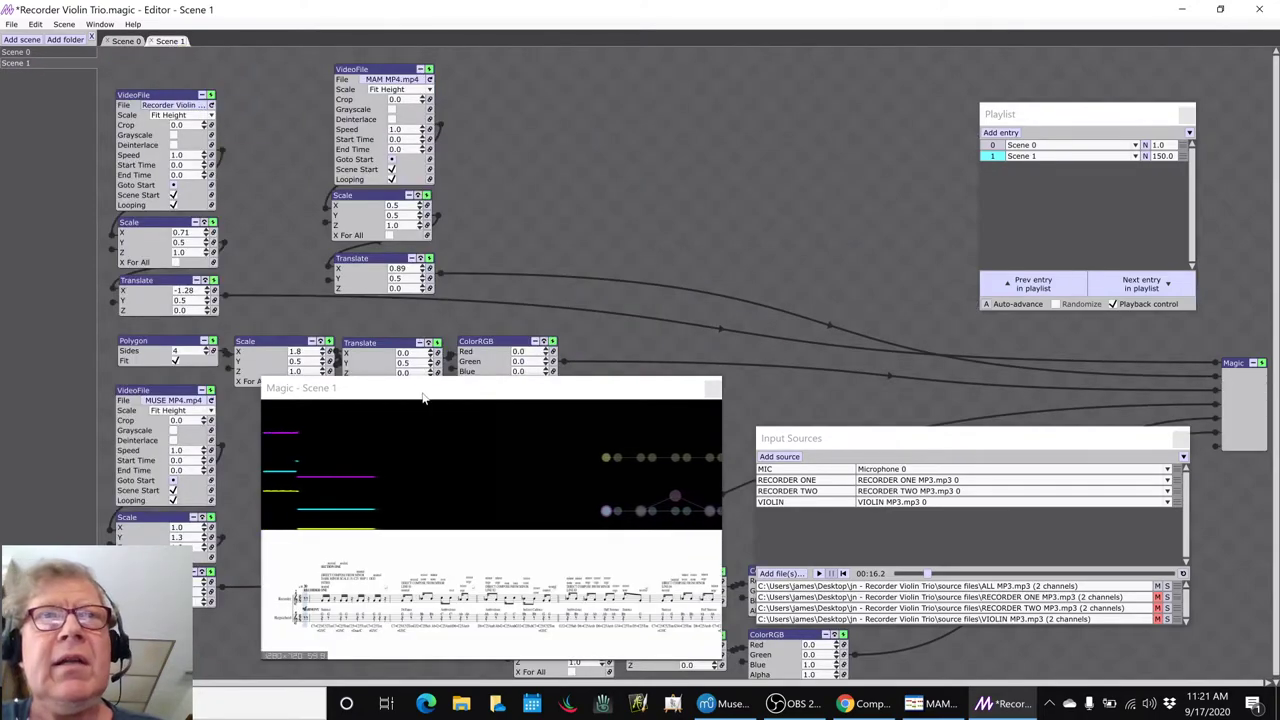
# Step: Move the Scene 1 preview to the top right and glance at the ALL MP3 file options
pyautogui.moveTo(426, 388); pyautogui.dragTo(684, 110)
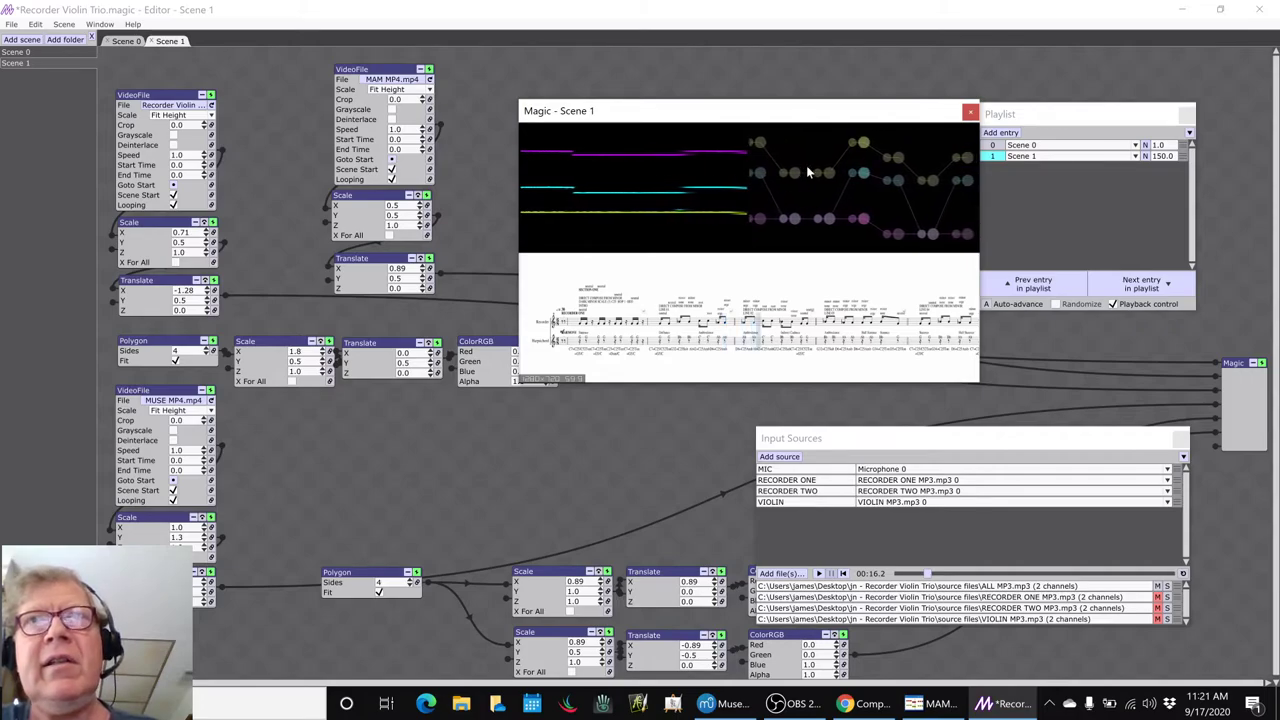
pyautogui.click(568, 447)
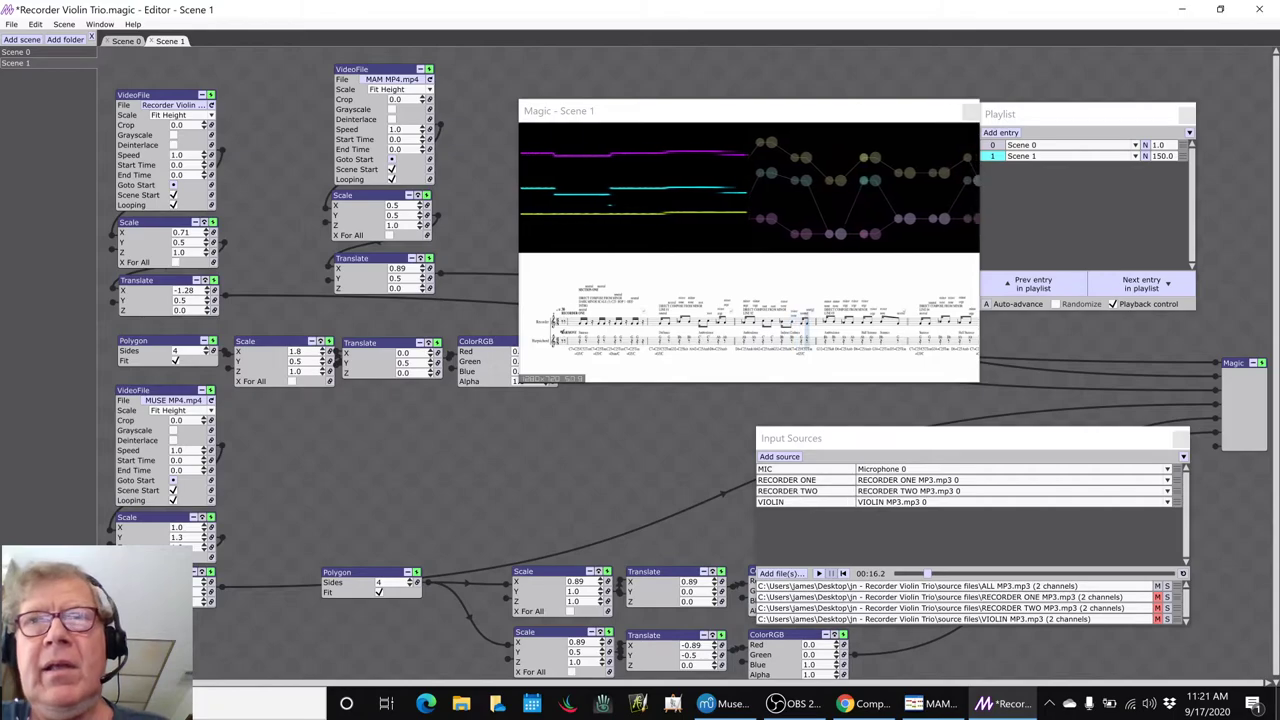
pyautogui.click(1180, 586)
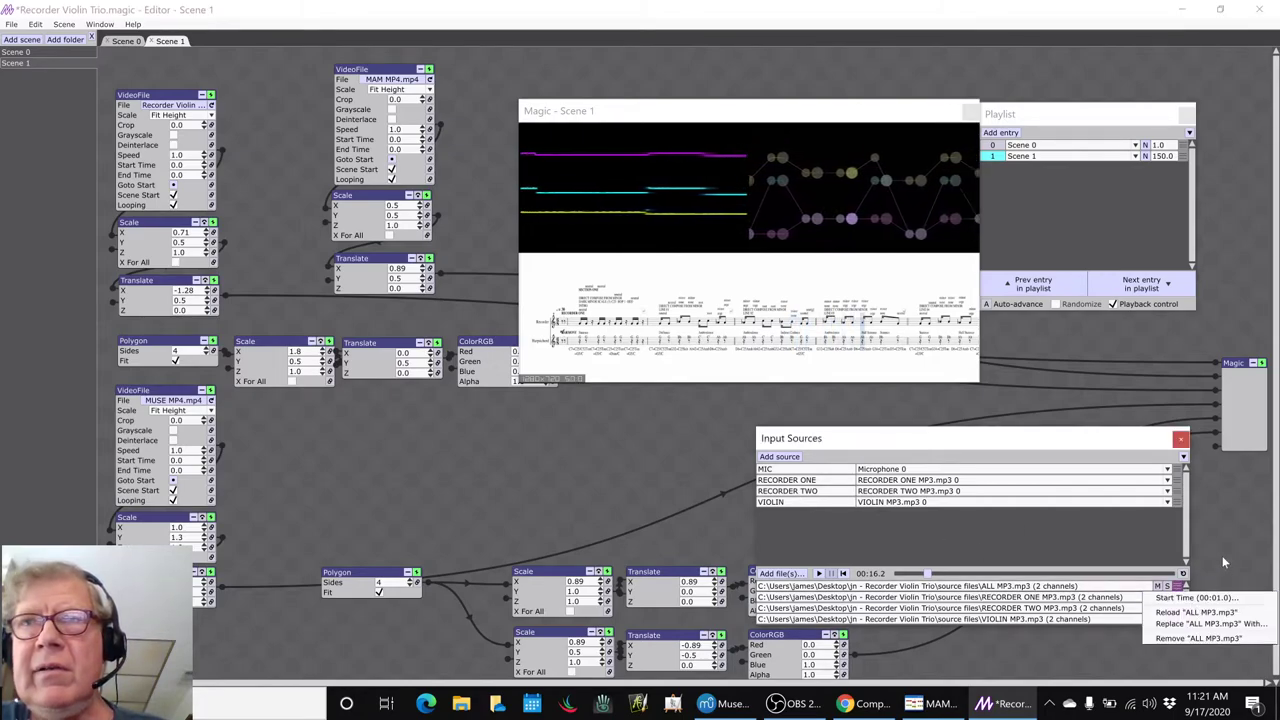
pyautogui.click(1222, 555)
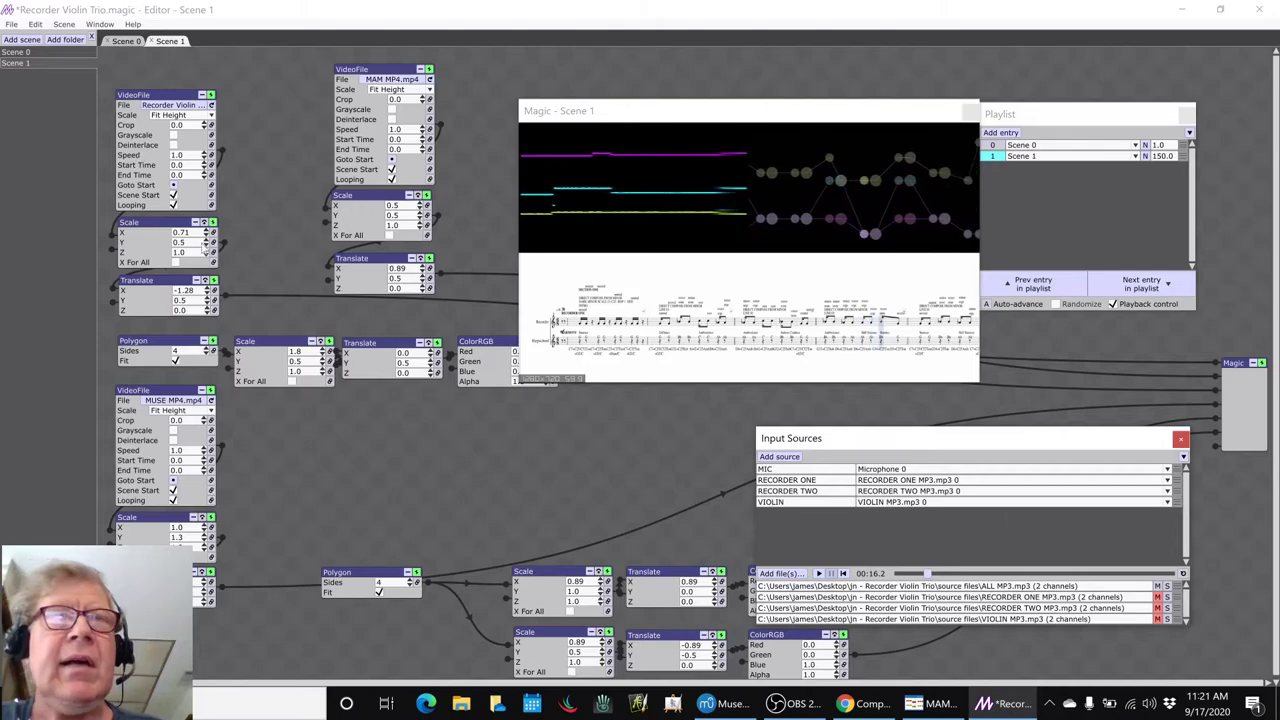
pyautogui.click(301, 456)
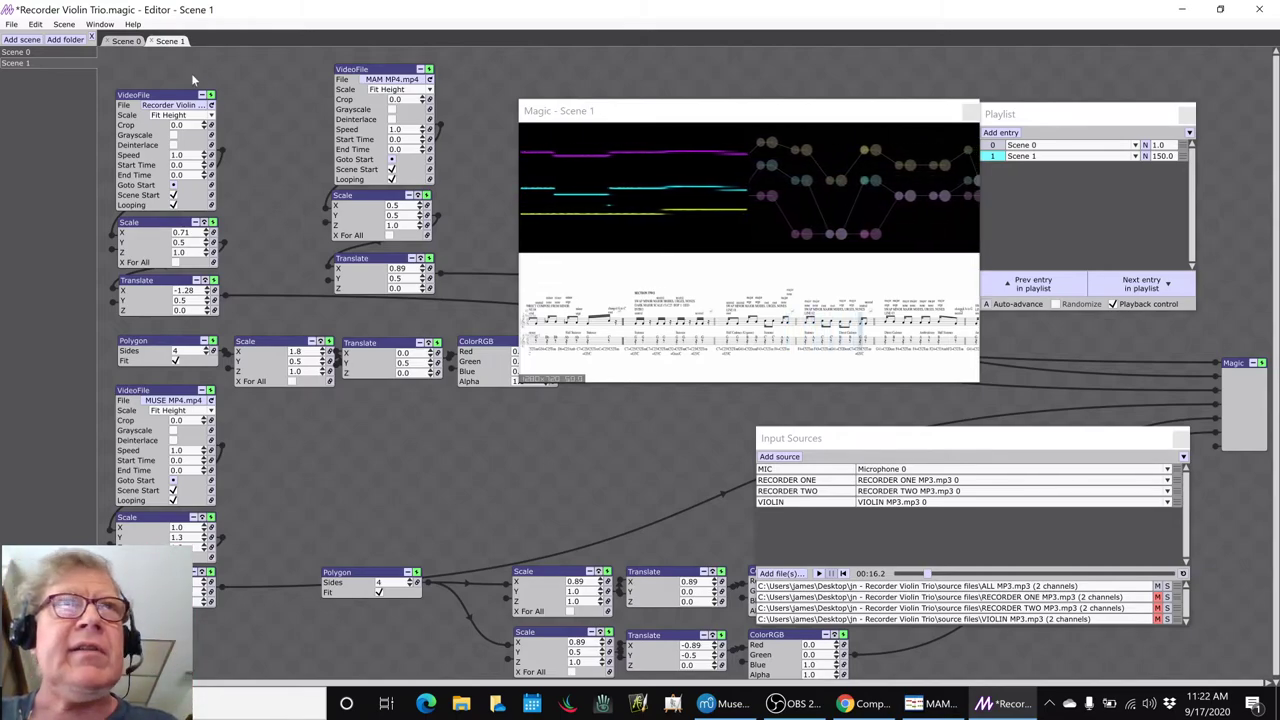
# Step: Switch off the VideoFile nodes, including the MAM MP4 and MUSE MP4 videos
pyautogui.click(210, 94)
pyautogui.click(210, 94)
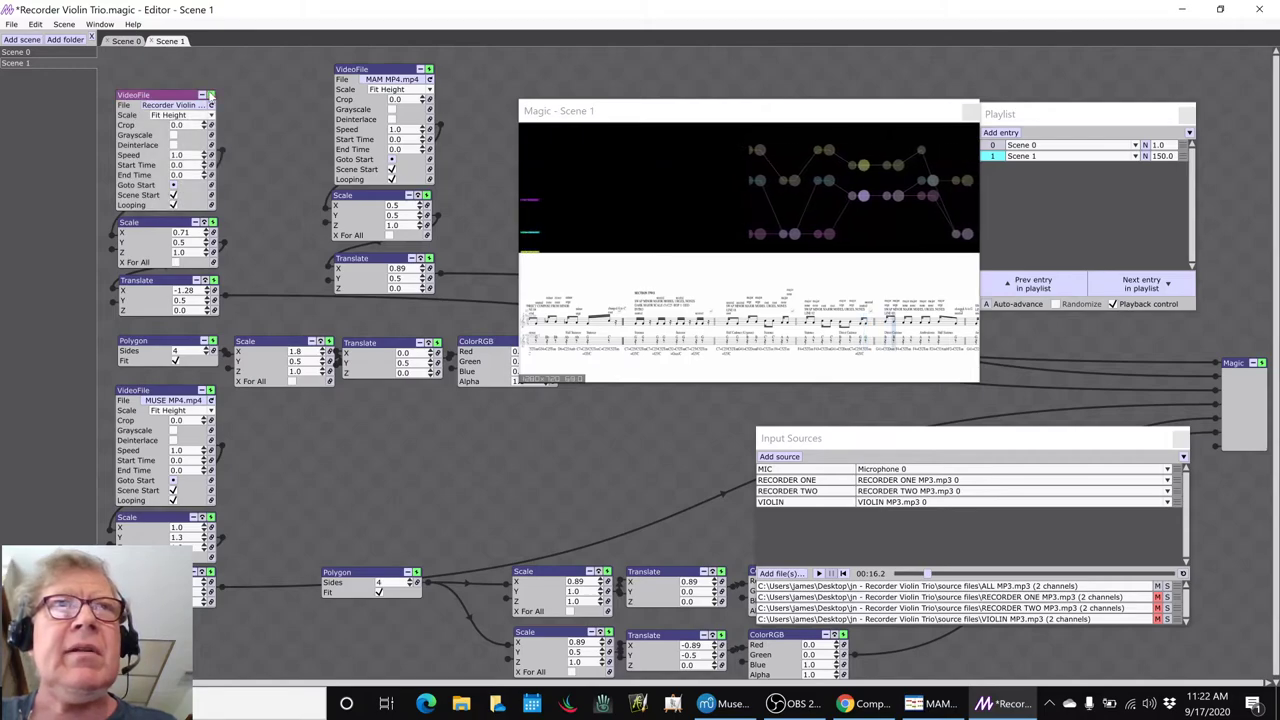
pyautogui.click(429, 68)
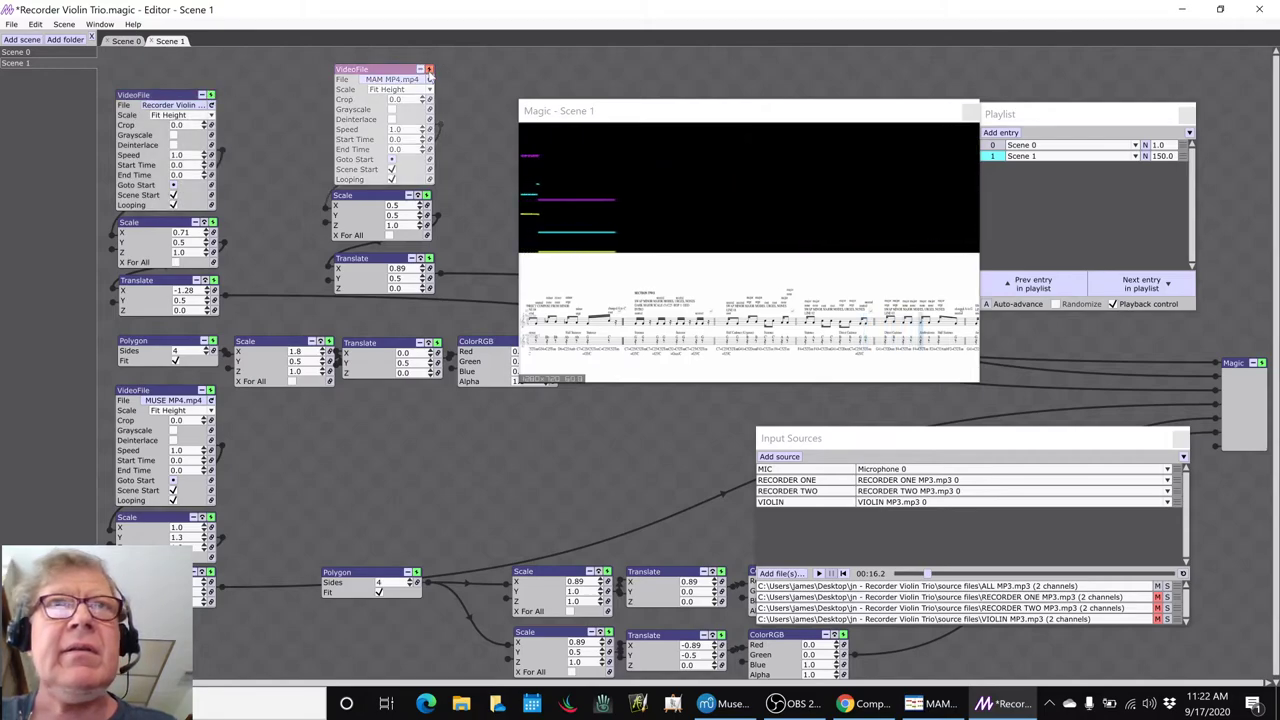
pyautogui.click(210, 95)
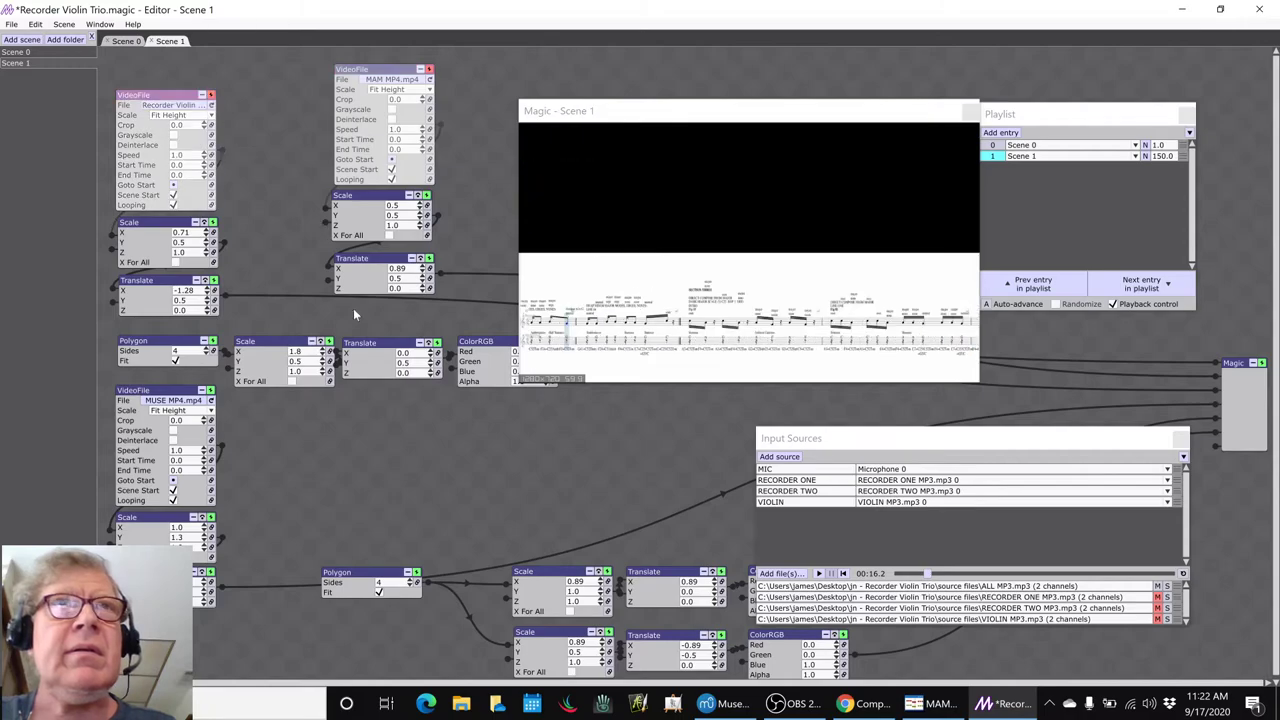
pyautogui.click(210, 390)
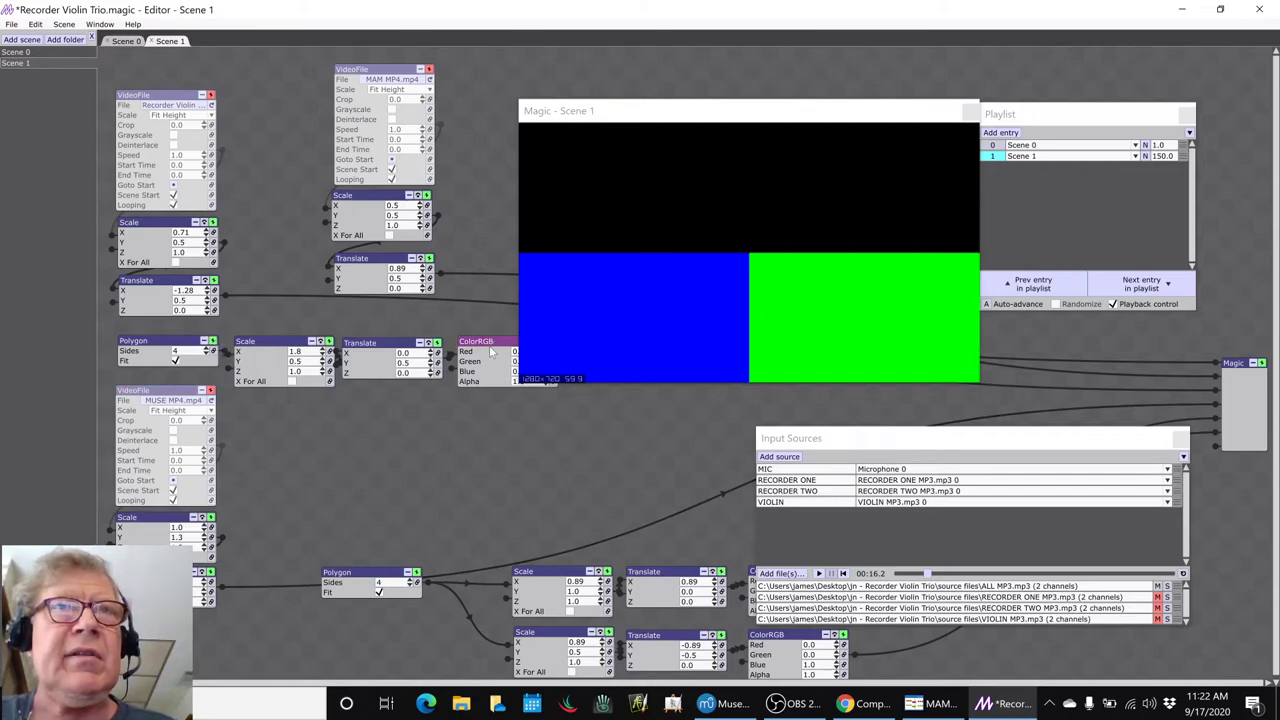
# Step: Set the ColorRGB node's Red to 0 and move the node aside
pyautogui.moveTo(491, 350); pyautogui.dragTo(508, 403)
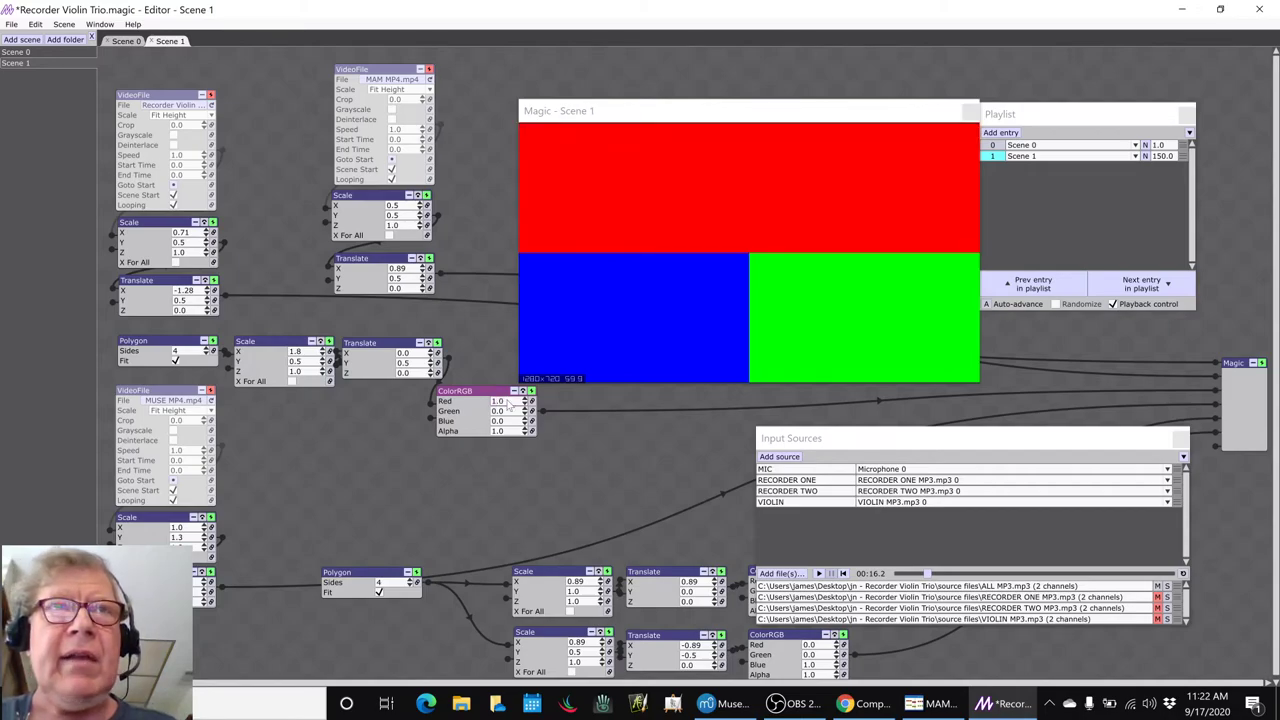
pyautogui.press('Return')
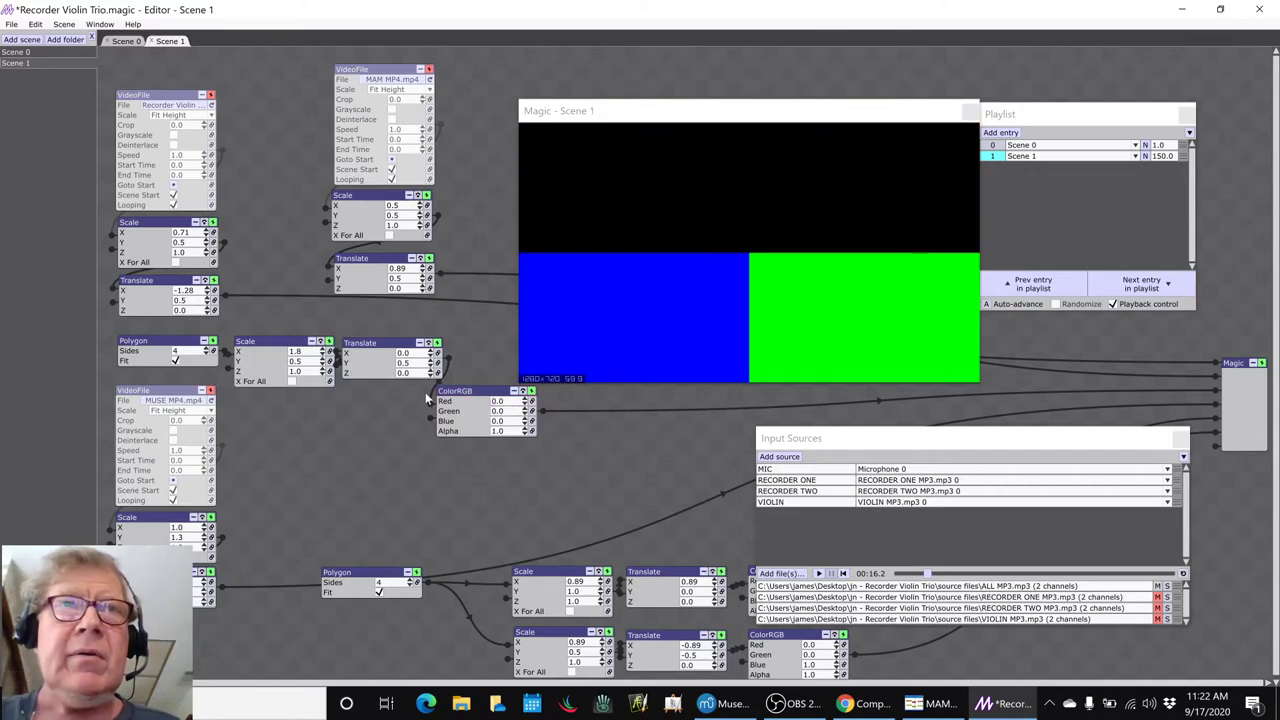
pyautogui.moveTo(463, 393); pyautogui.dragTo(487, 349)
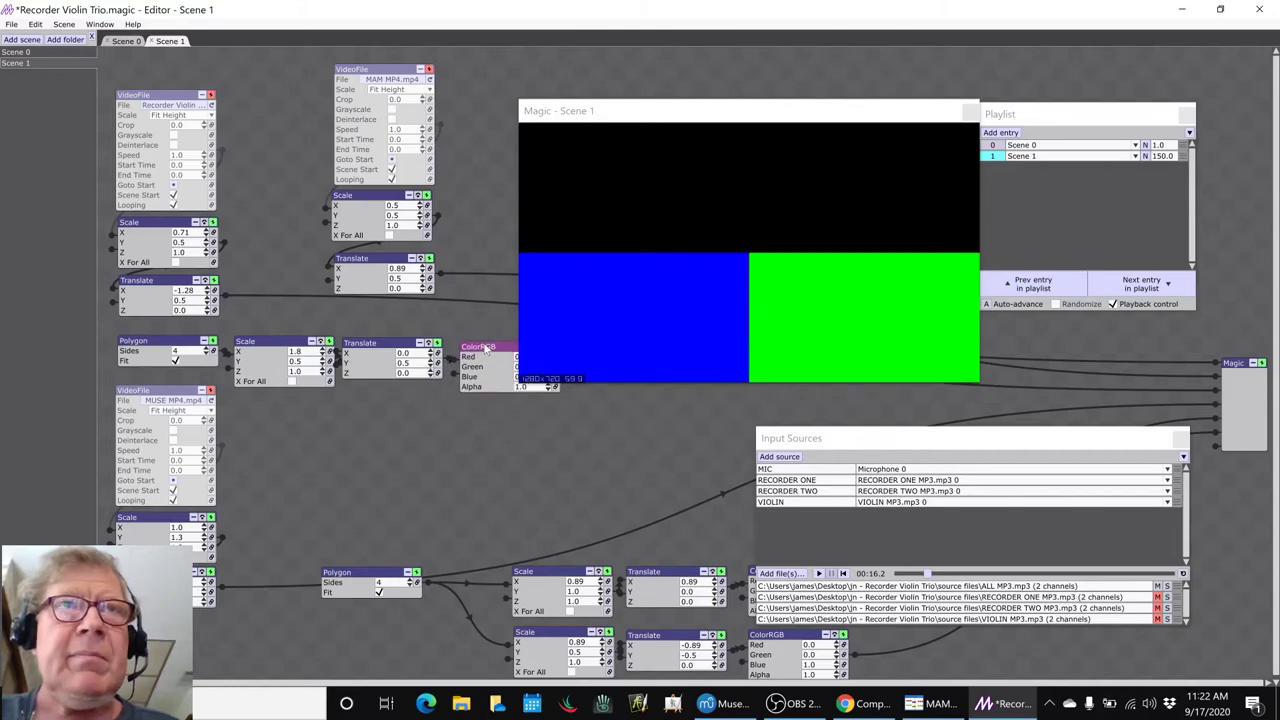
# Step: Turn the MUSE score and MAM MIDI video nodes back on and save the project
pyautogui.click(210, 392)
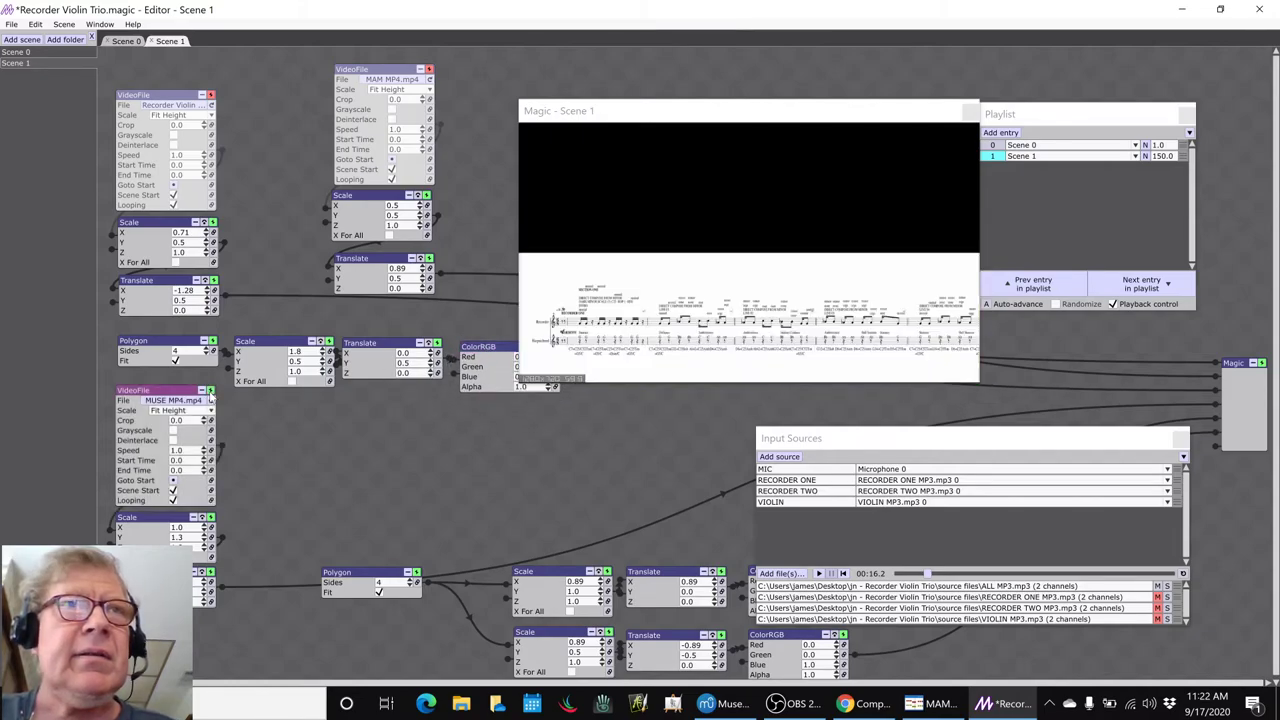
pyautogui.click(210, 95)
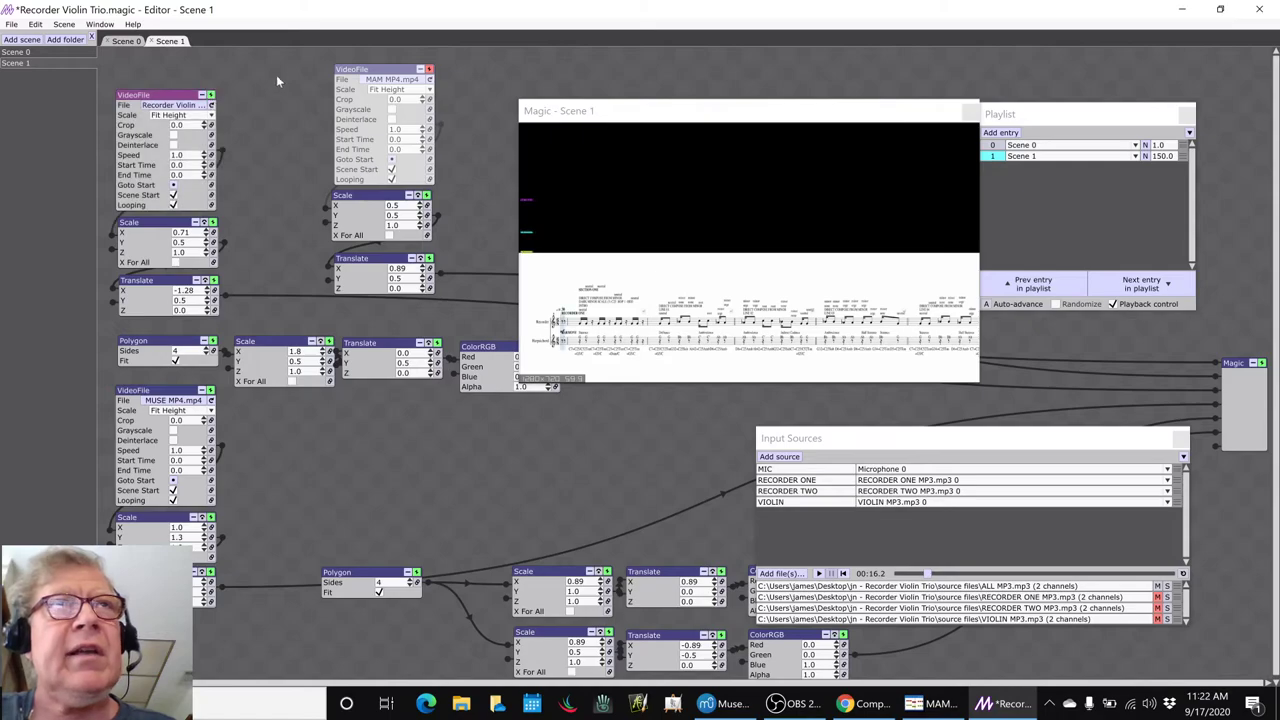
pyautogui.click(429, 69)
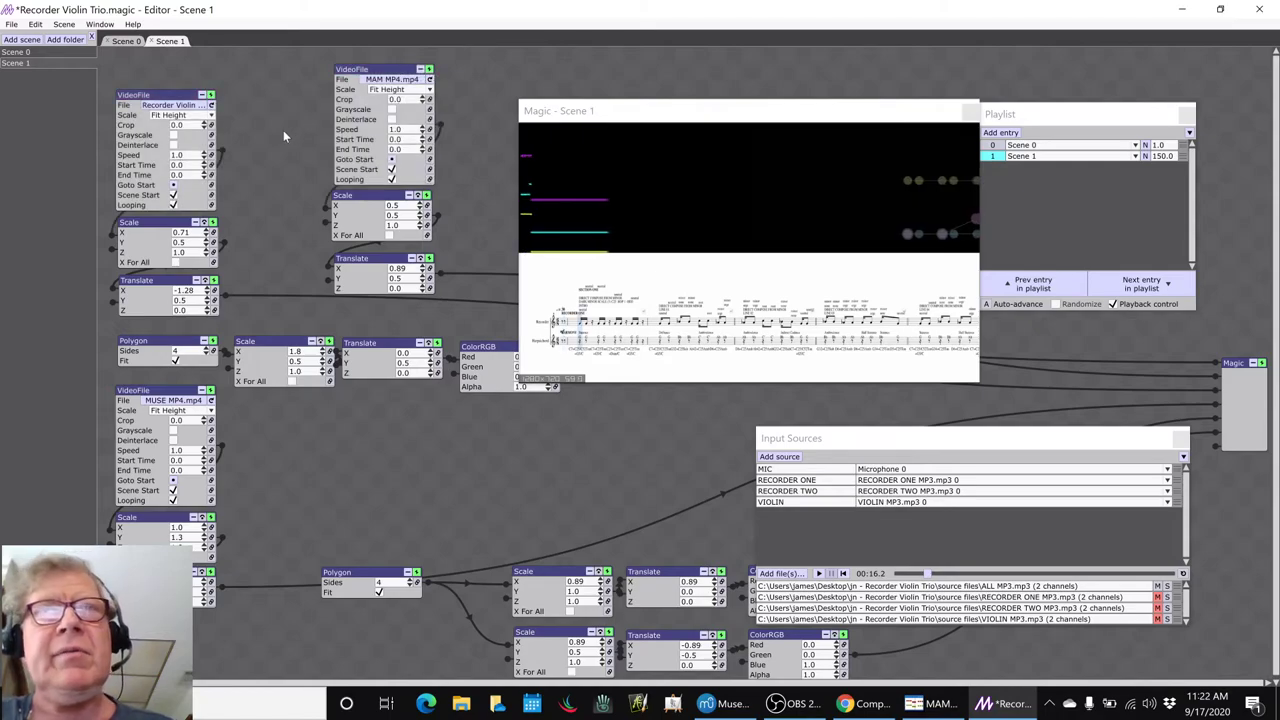
pyautogui.hotkey('ctrl', 's')
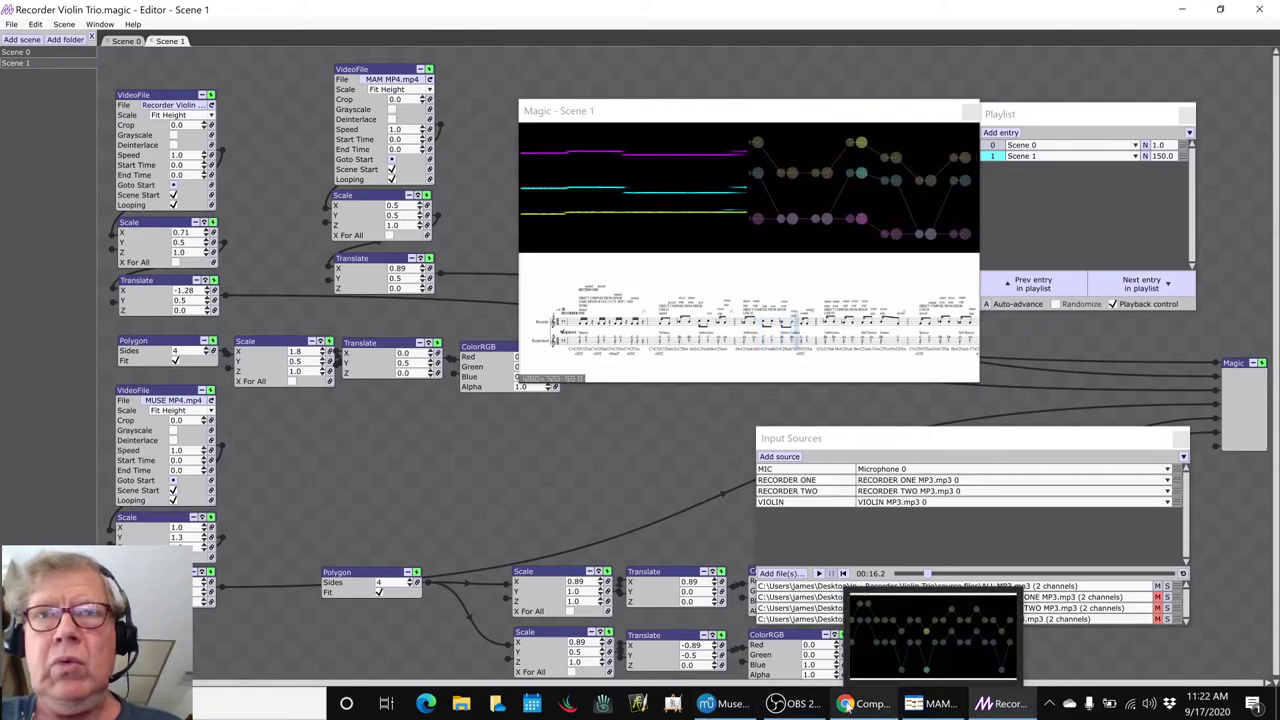
pyautogui.moveTo(868, 706)
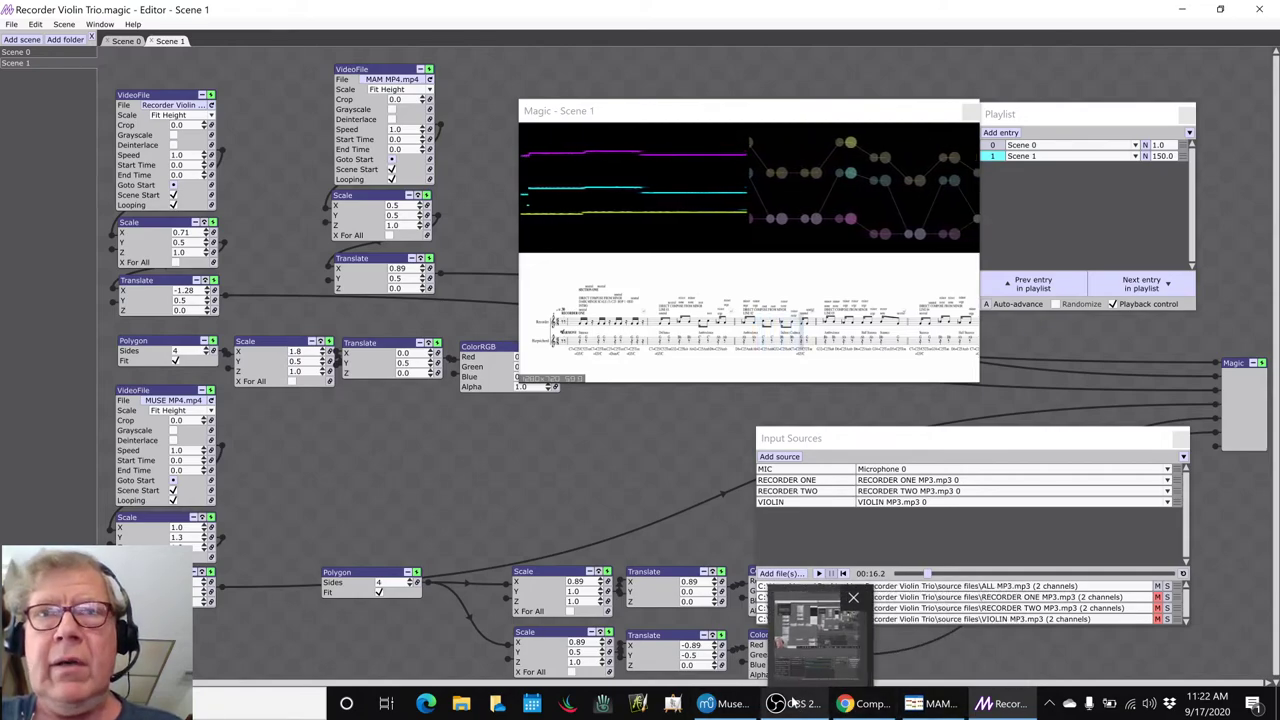
# Step: Bring the trio score forward in MuseScore 3 and move the view back to earlier measures
pyautogui.click(725, 704)
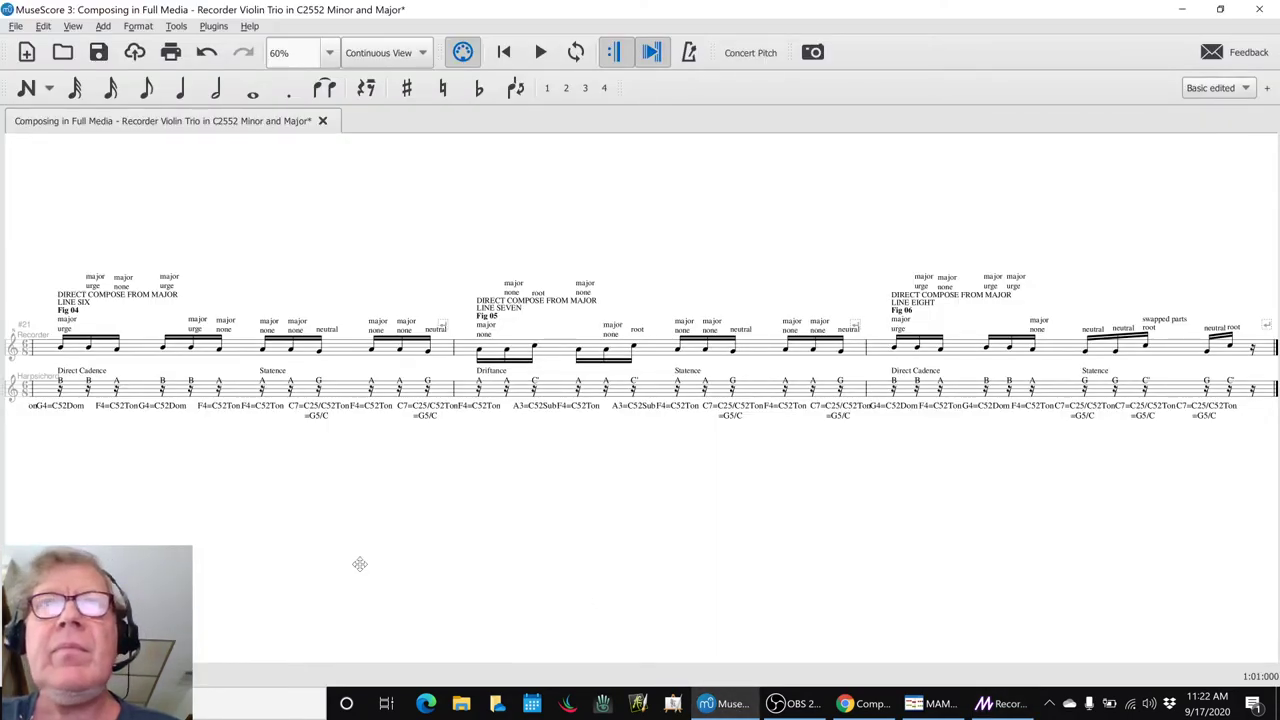
pyautogui.scroll(10, 360, 564)
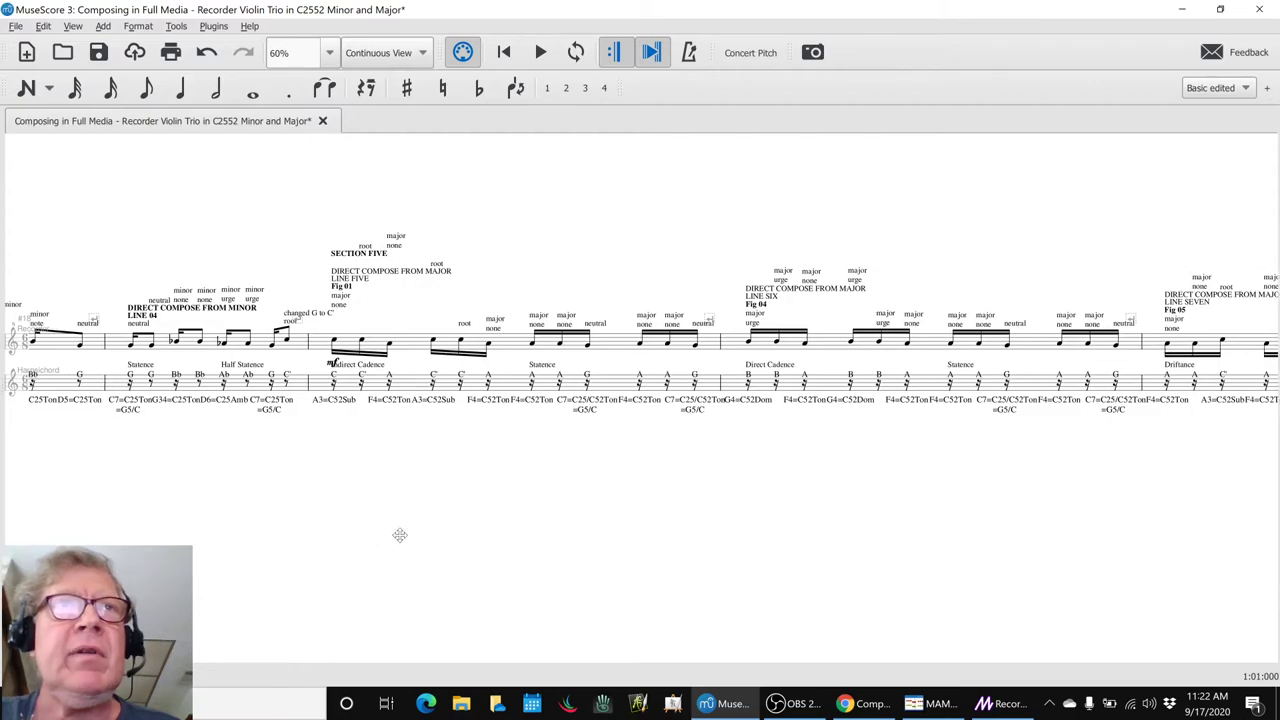
pyautogui.scroll(8, 399, 535)
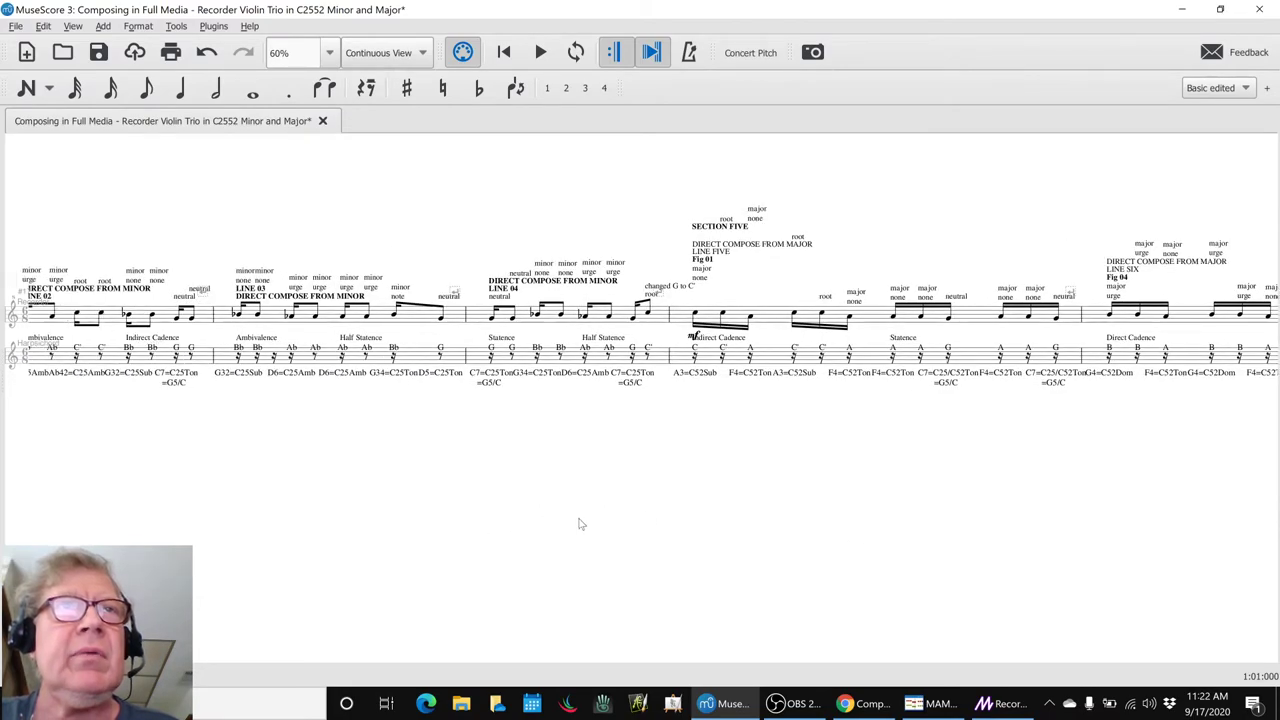
pyautogui.moveTo(350, 520); pyautogui.dragTo(490, 436)
# Step: Play the trio score through its final lines, then return to the notes spreadsheet in Chrome
pyautogui.click(521, 354)
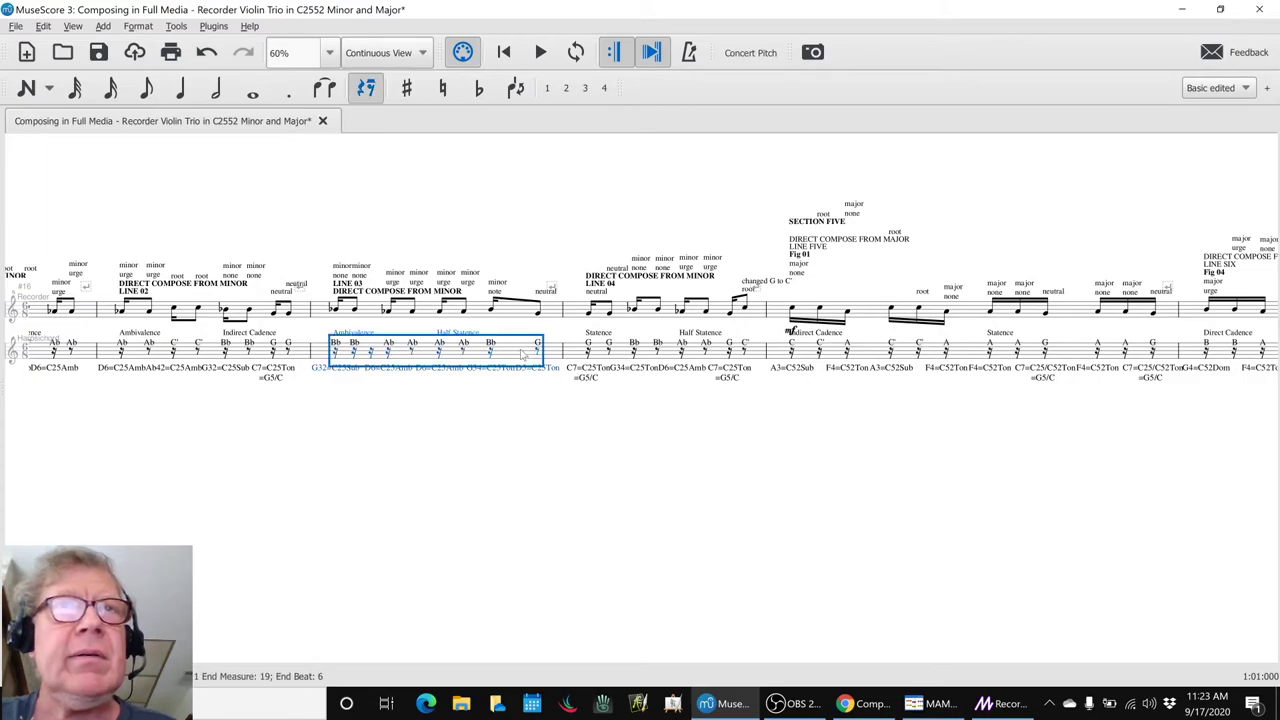
pyautogui.click(459, 452)
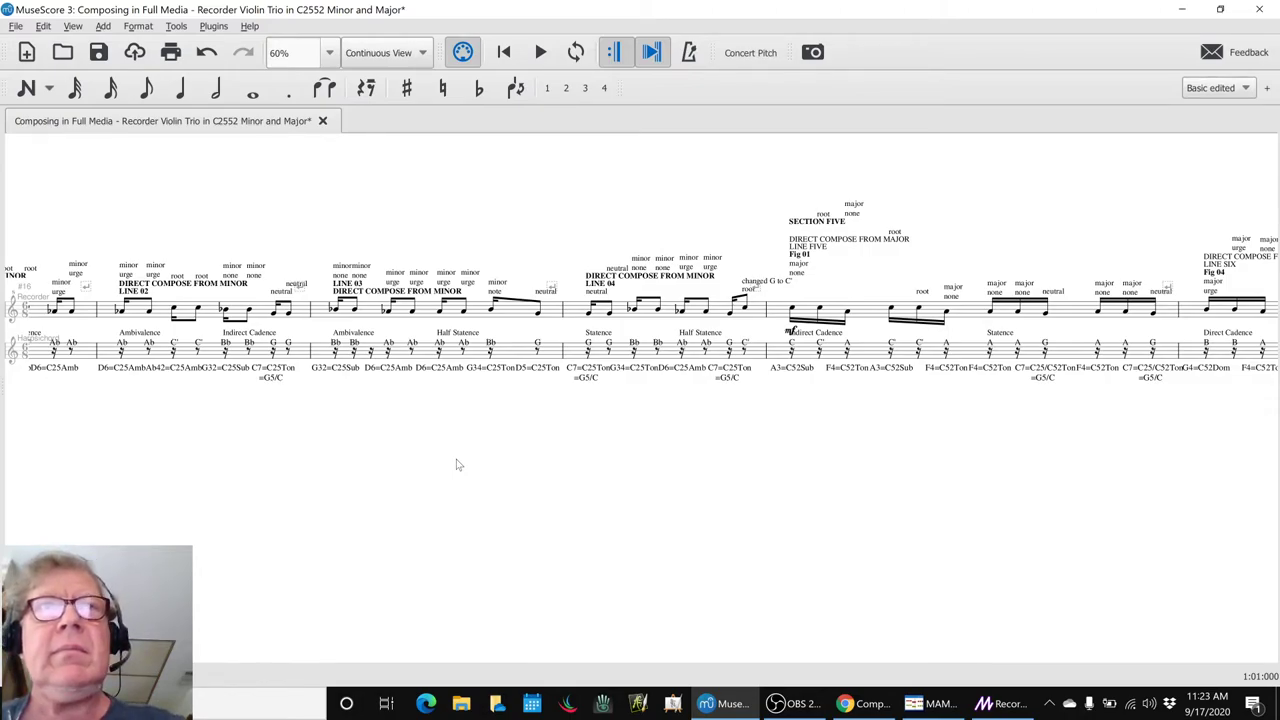
pyautogui.press('space')
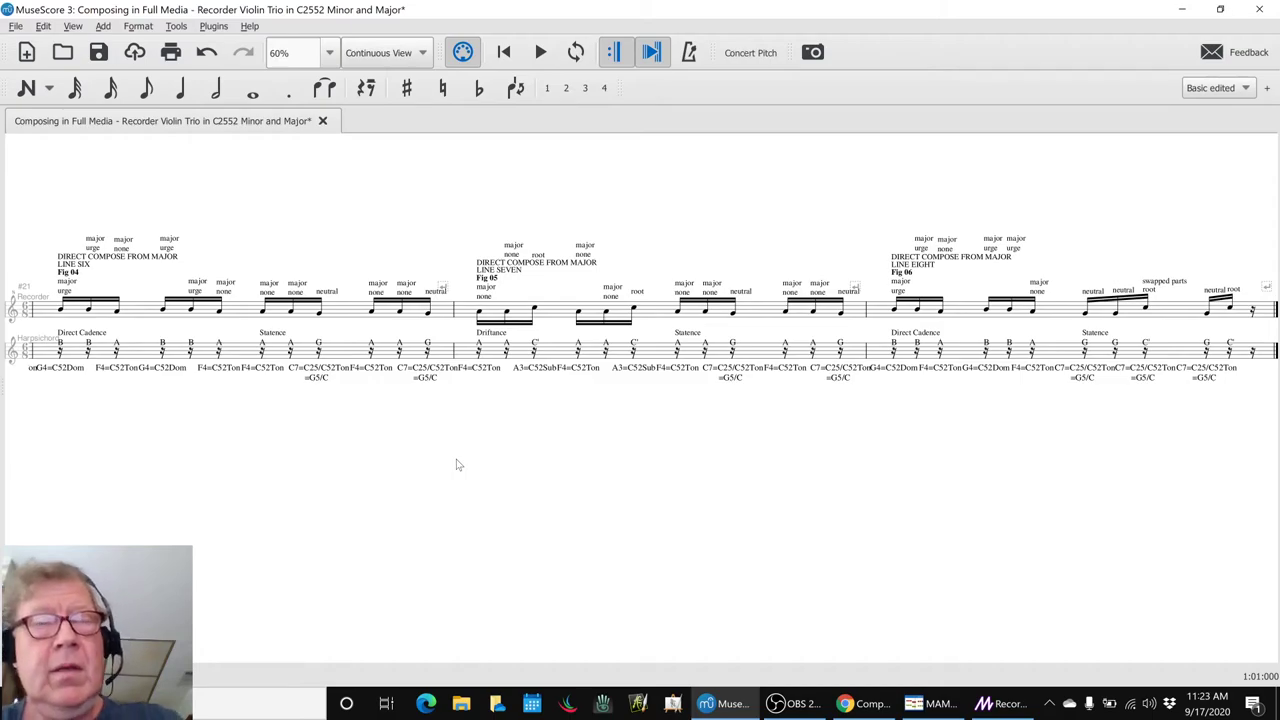
pyautogui.hotkey('alt', 'Tab')
pyautogui.hotkey('alt', 'Tab')
pyautogui.hotkey('alt', 'Tab')
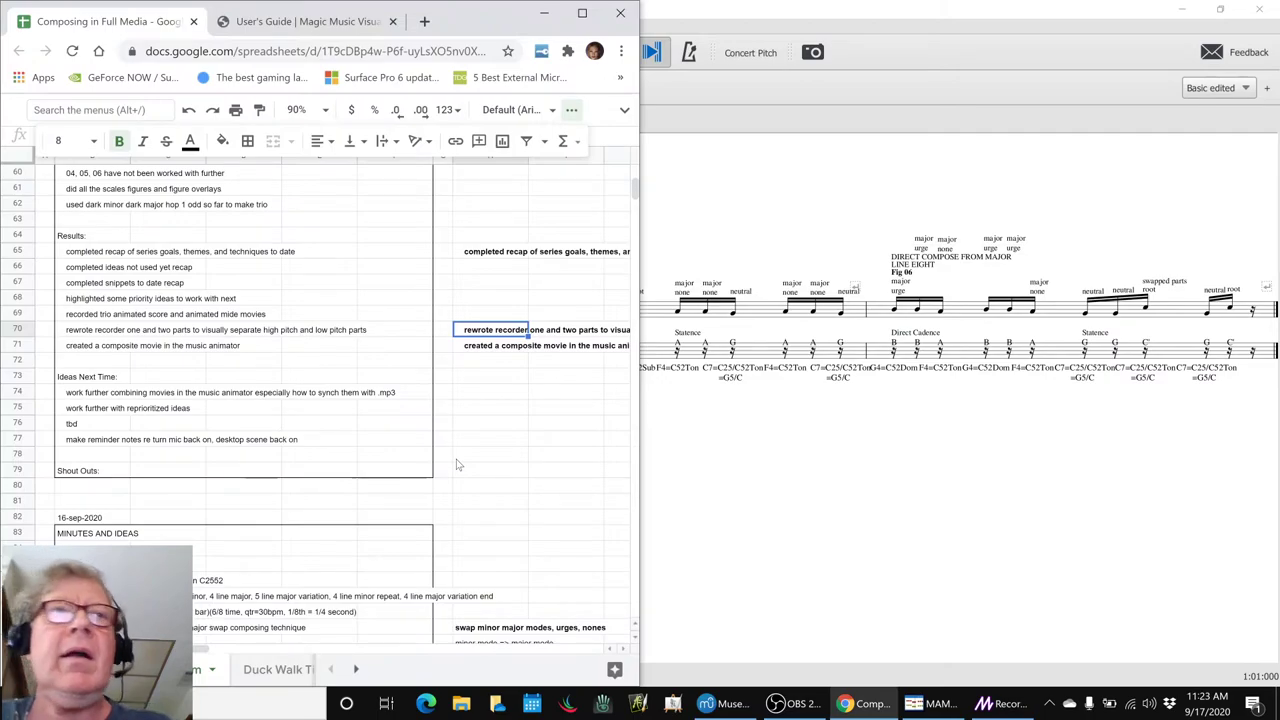
# Step: Review the Ideas Next Time notes, including the reprioritized ideas, word art animation and combining notes
pyautogui.click(92, 395)
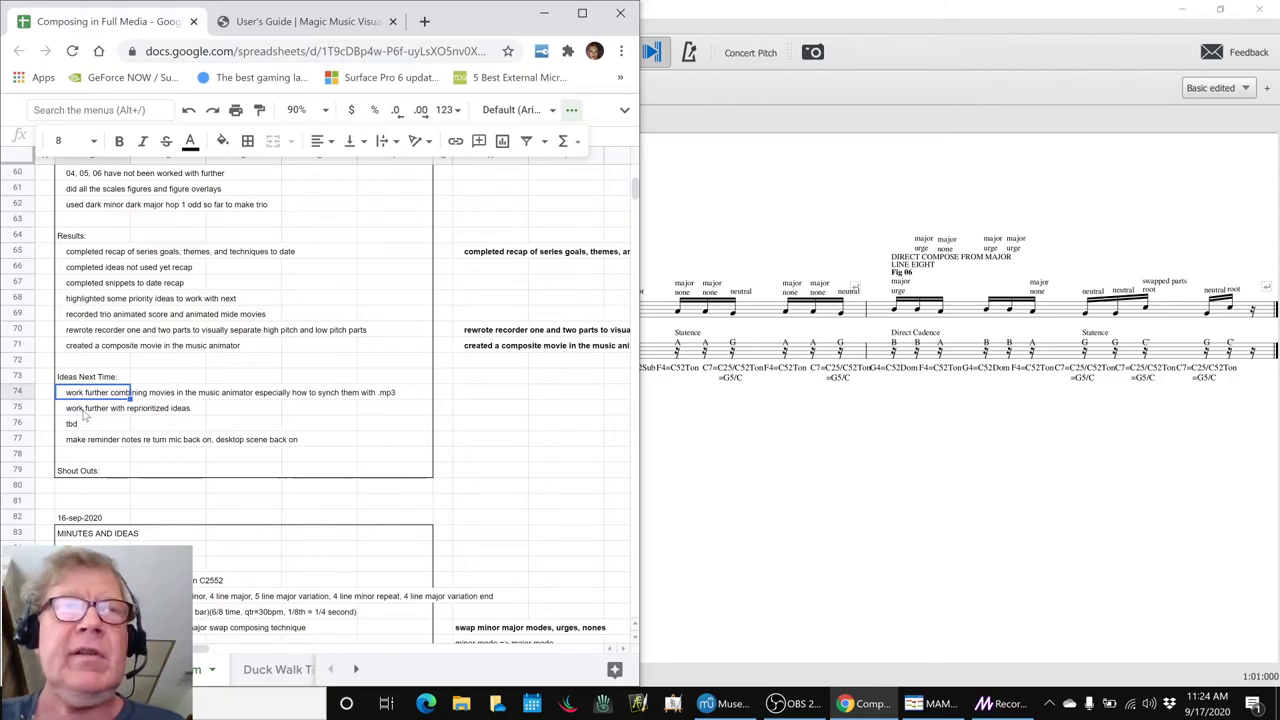
pyautogui.click(84, 411)
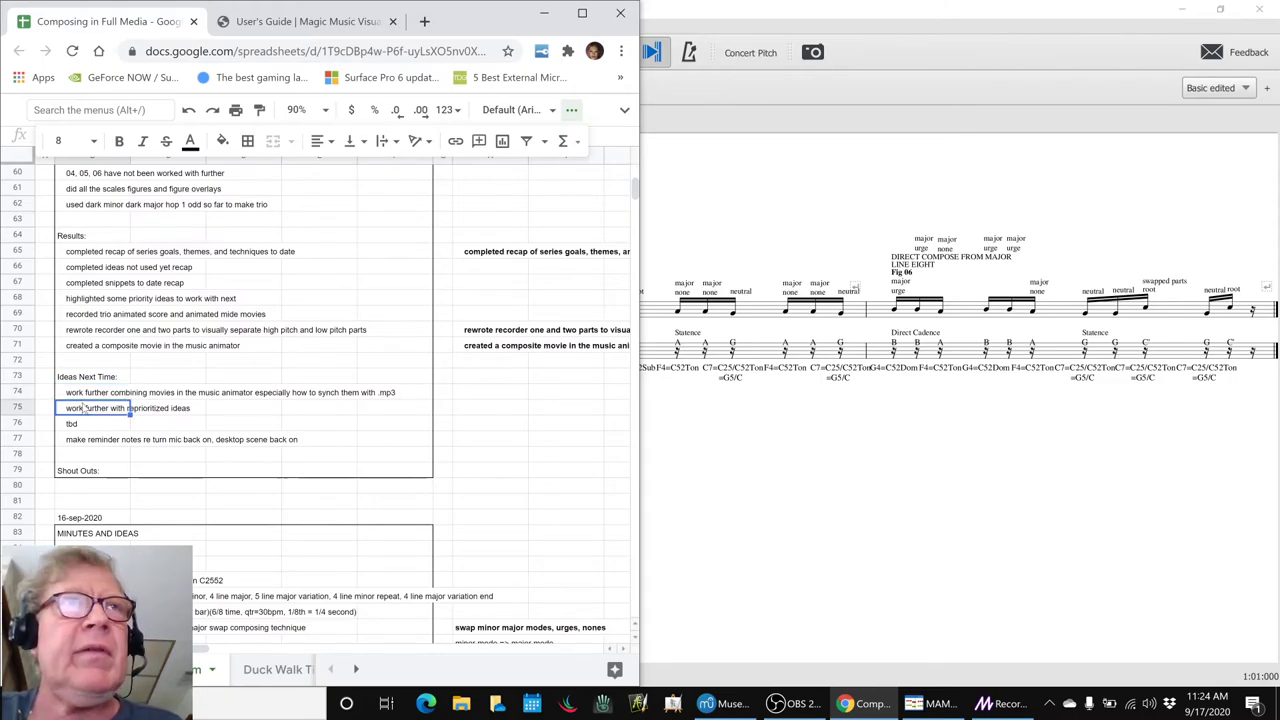
pyautogui.scroll(6, 84, 410)
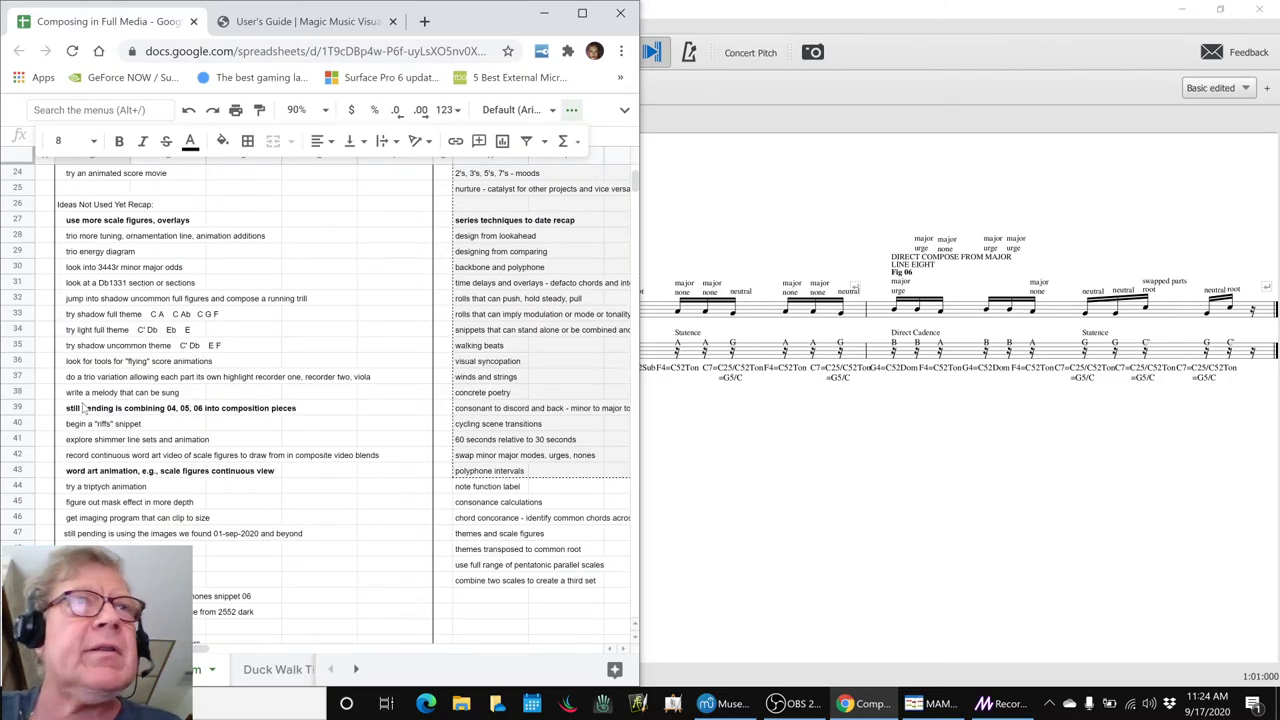
pyautogui.click(76, 469)
pyautogui.click(82, 410)
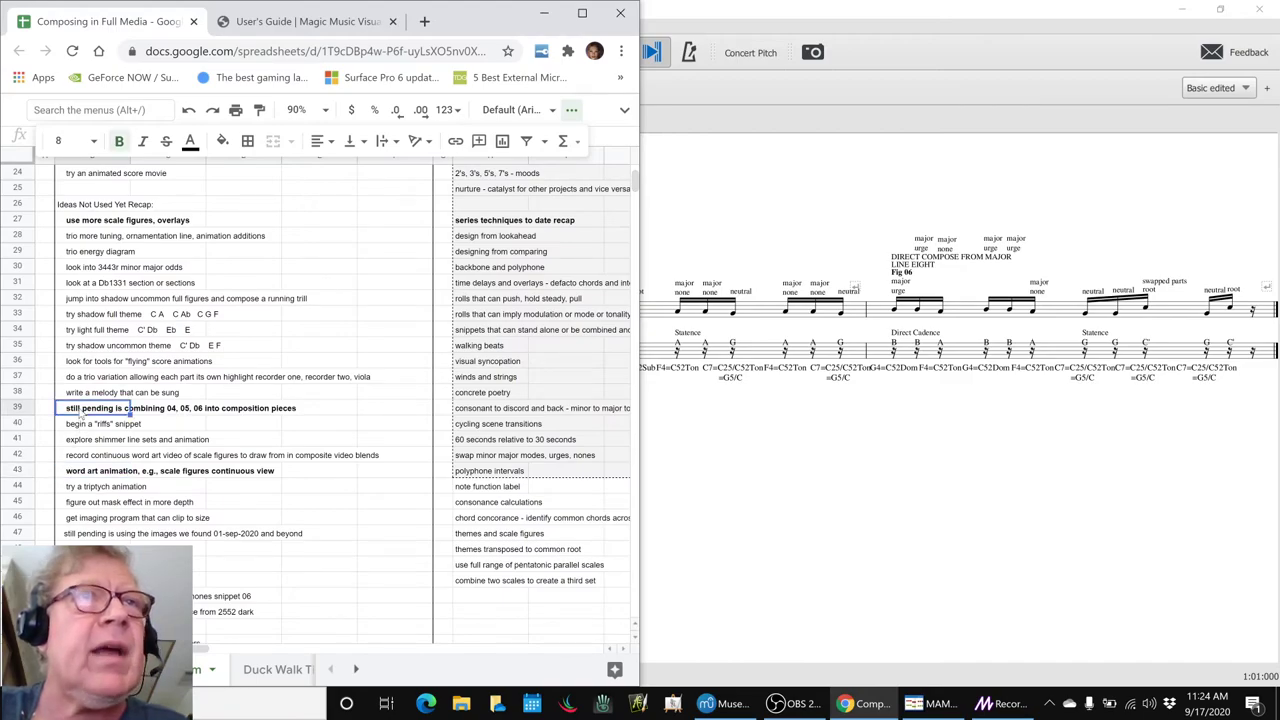
# Step: Check the scale figures idea and the row 77 reminder, then bring OBS Studio to the front
pyautogui.click(99, 222)
pyautogui.scroll(-10, 104, 290)
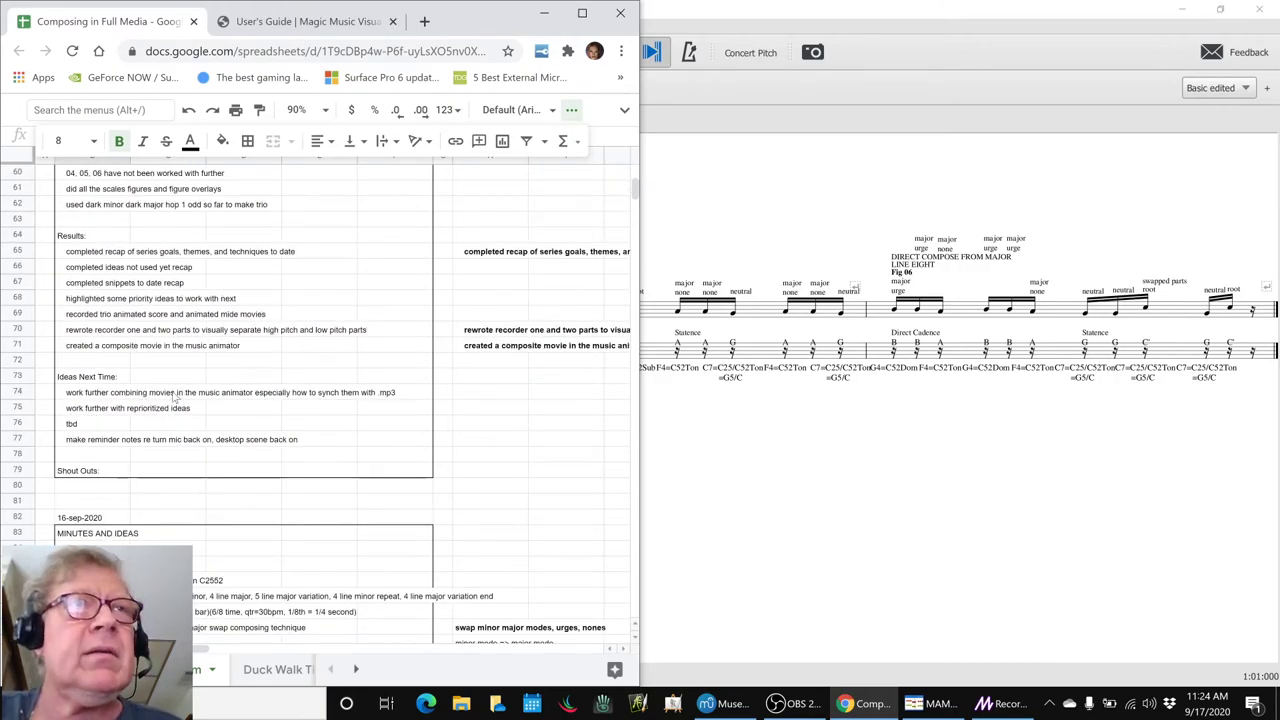
pyautogui.click(83, 446)
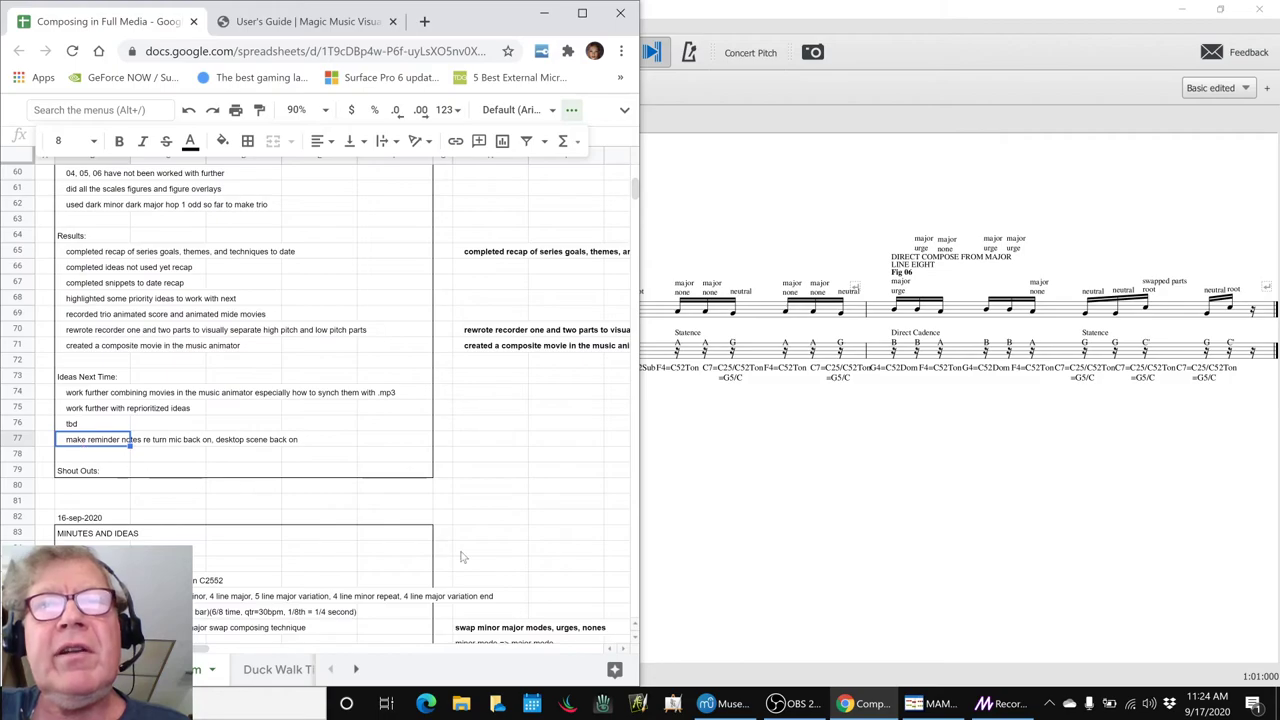
pyautogui.click(792, 703)
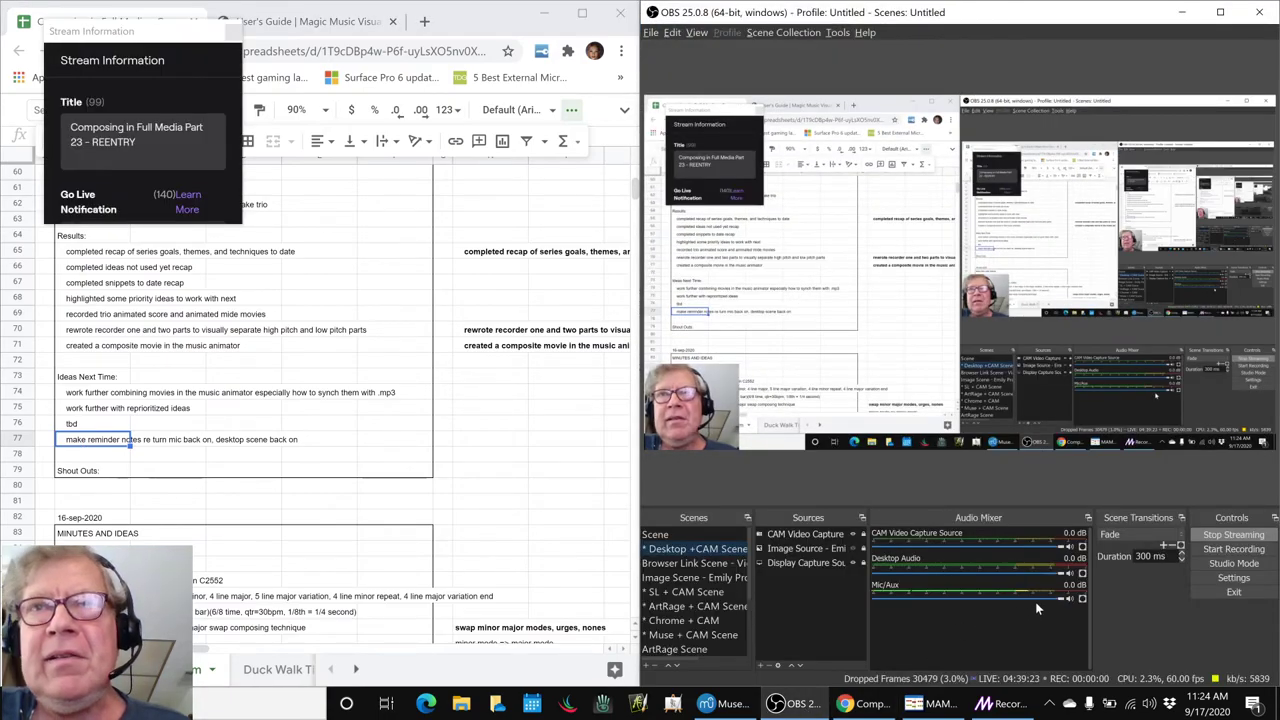
pyautogui.click(795, 703)
pyautogui.click(808, 706)
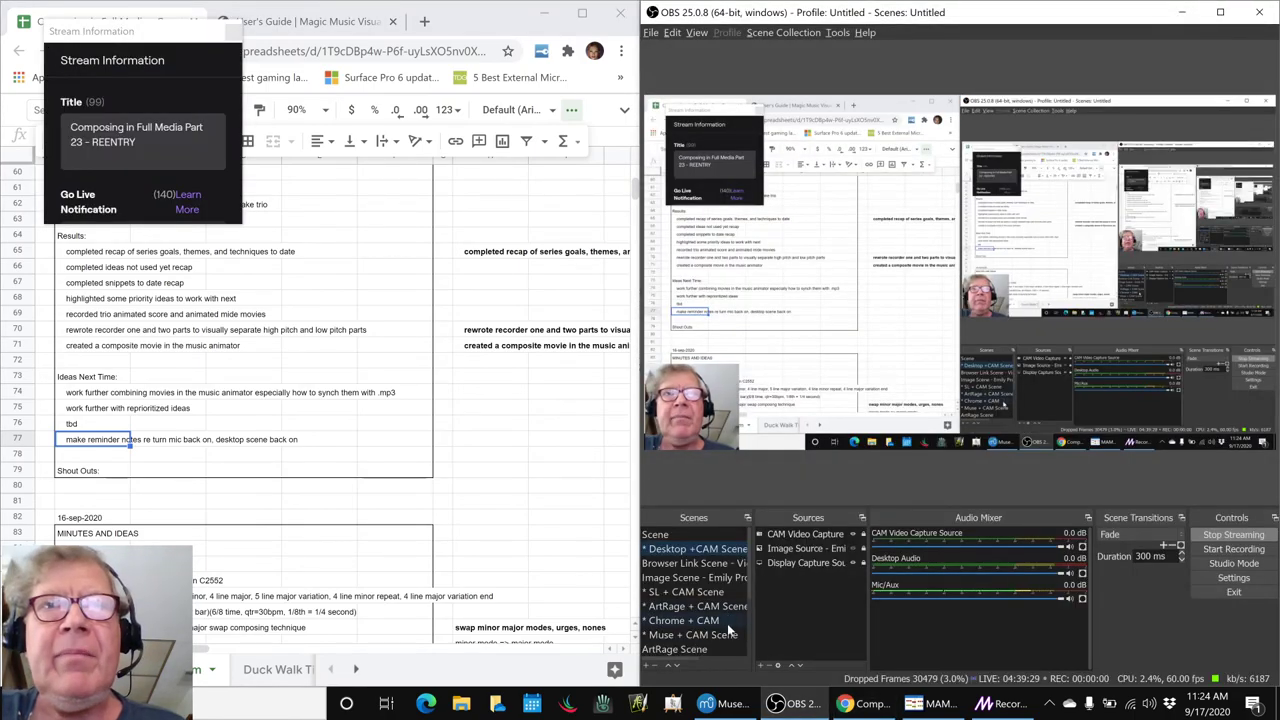
pyautogui.scroll(-1, 715, 640)
pyautogui.click(697, 650)
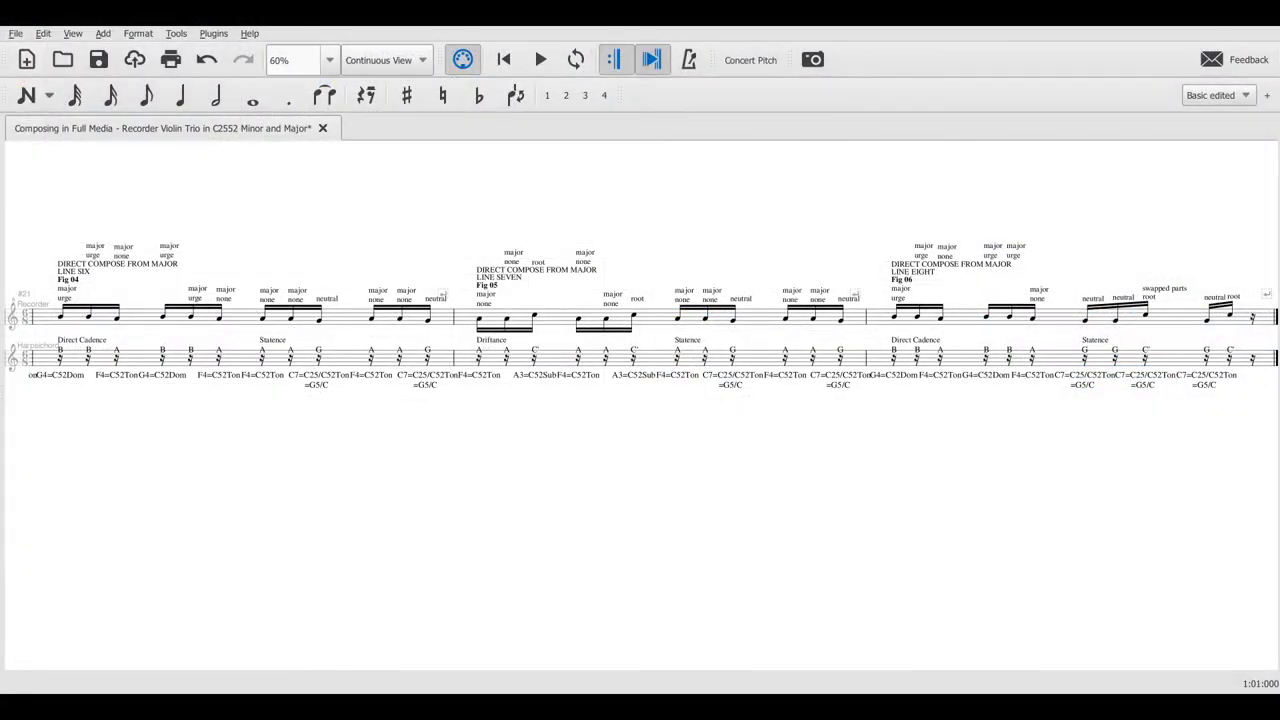
pyautogui.click(697, 548)
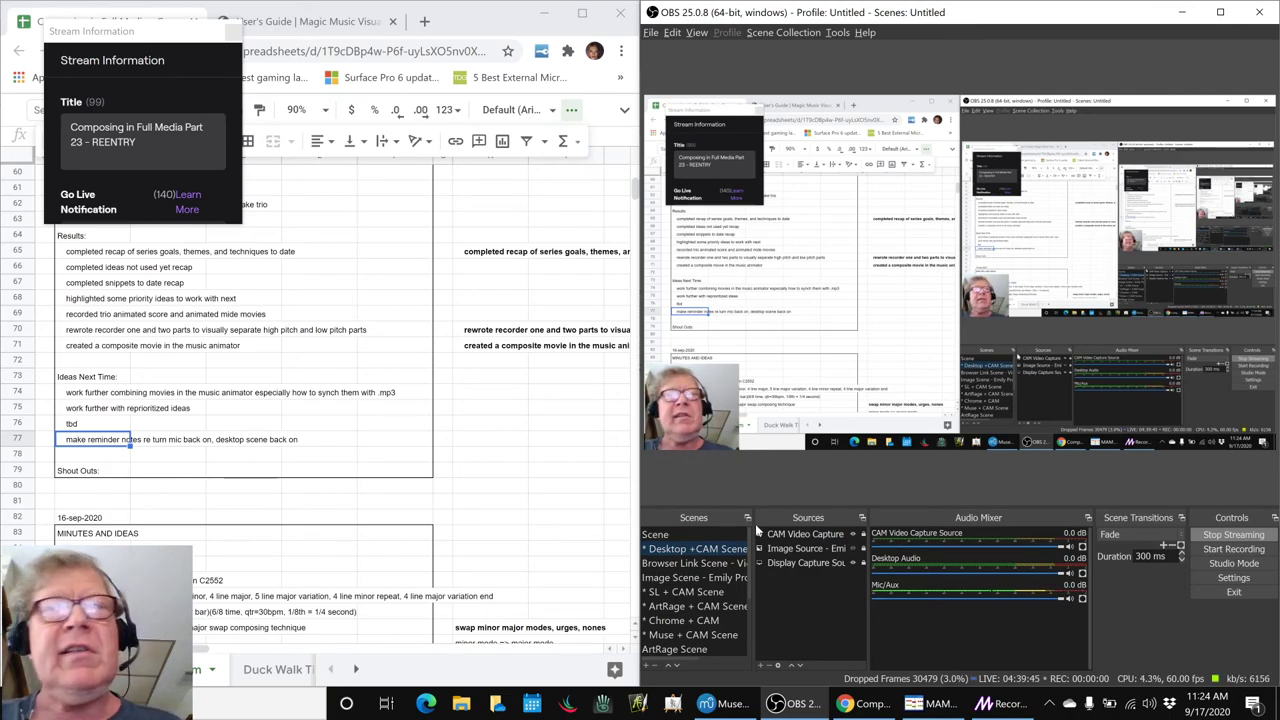
pyautogui.click(800, 704)
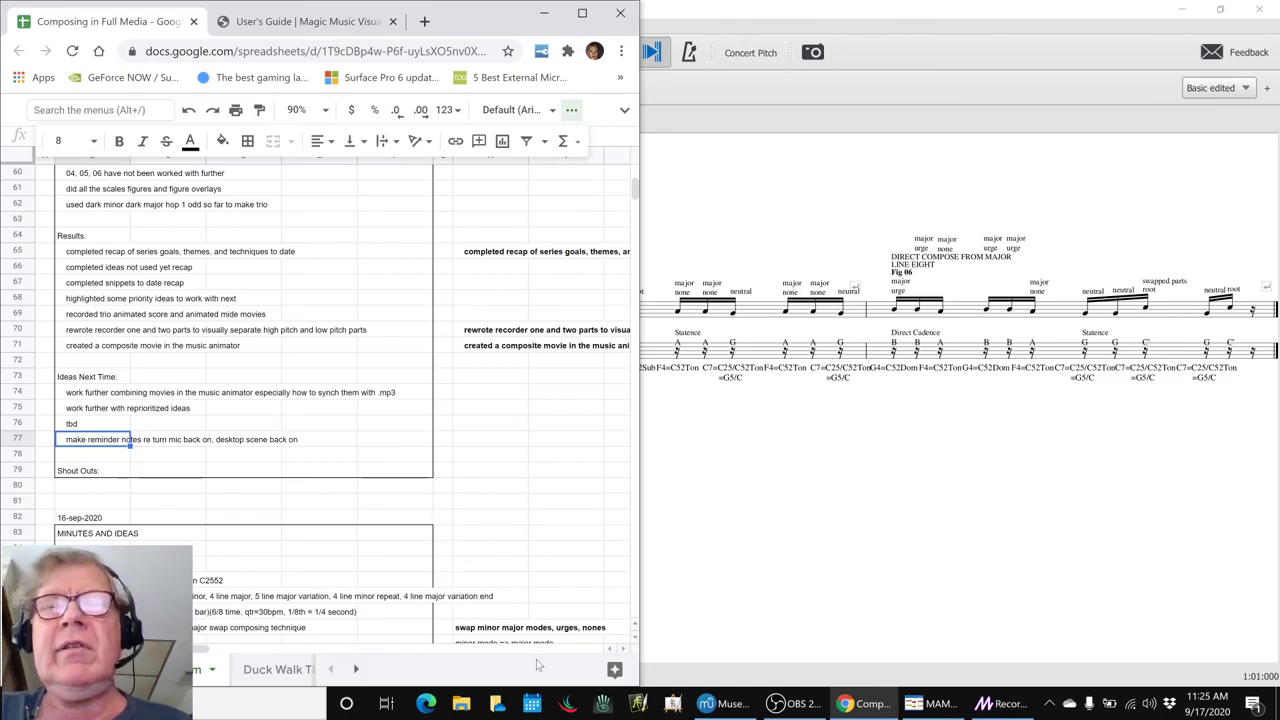
pyautogui.click(780, 704)
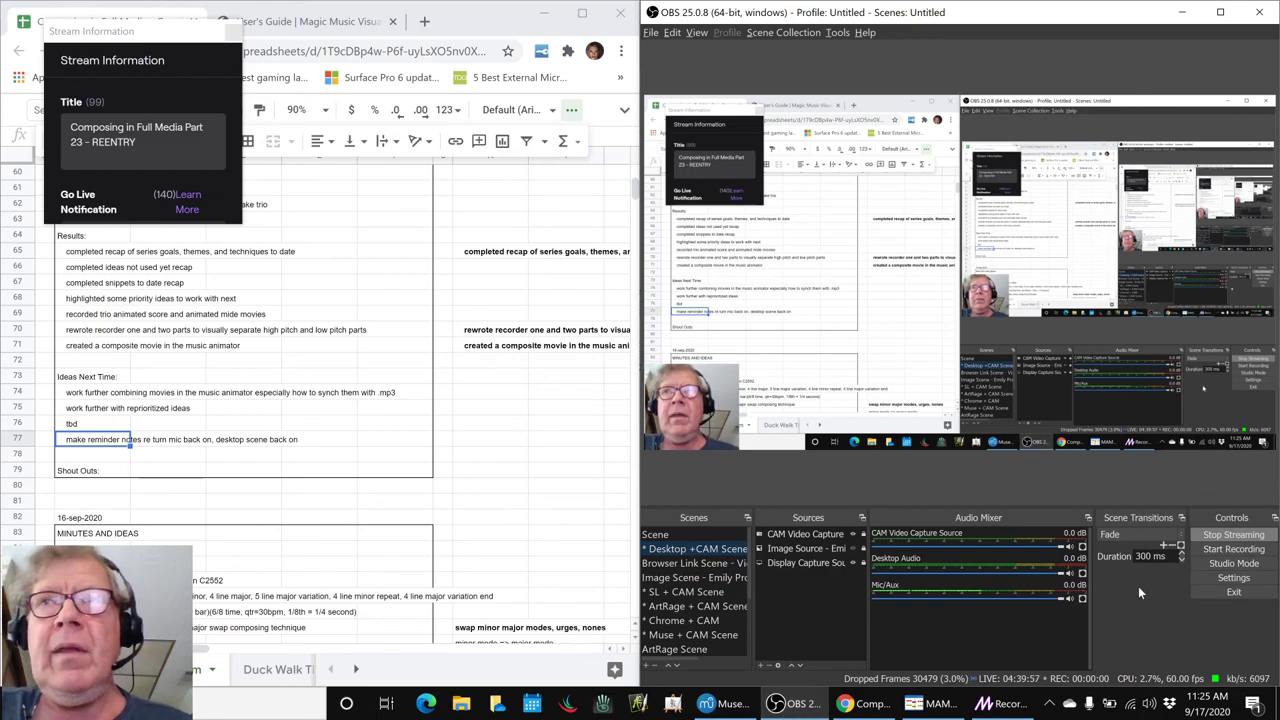